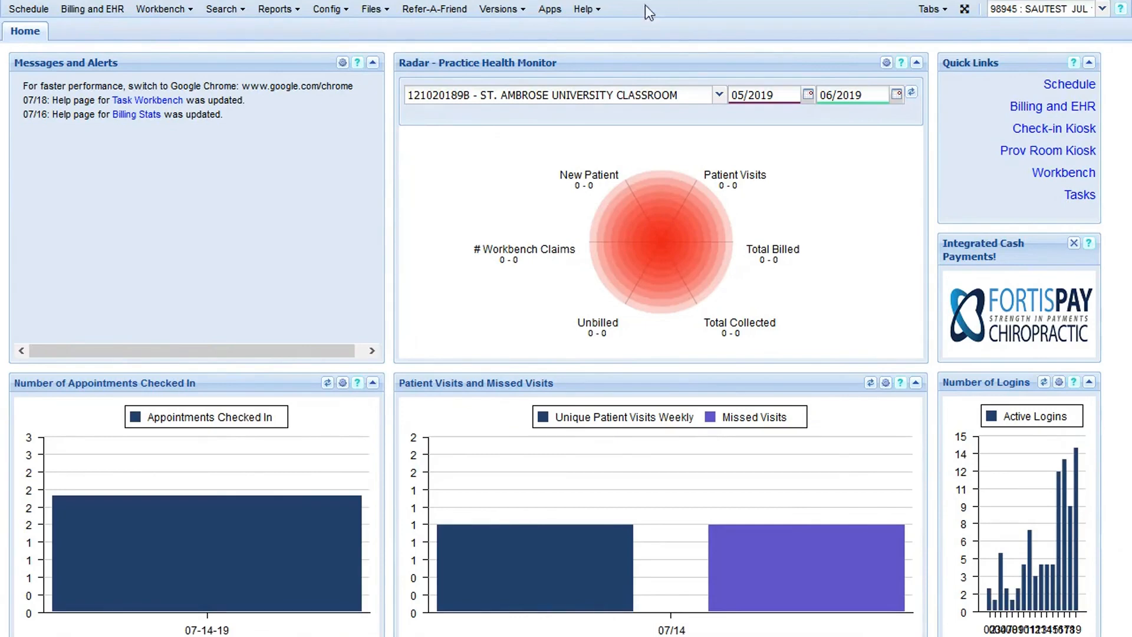
# - Select the SAUTEST JUL 19 account and show its schedule in Patient view
pyautogui.click(1101, 11)
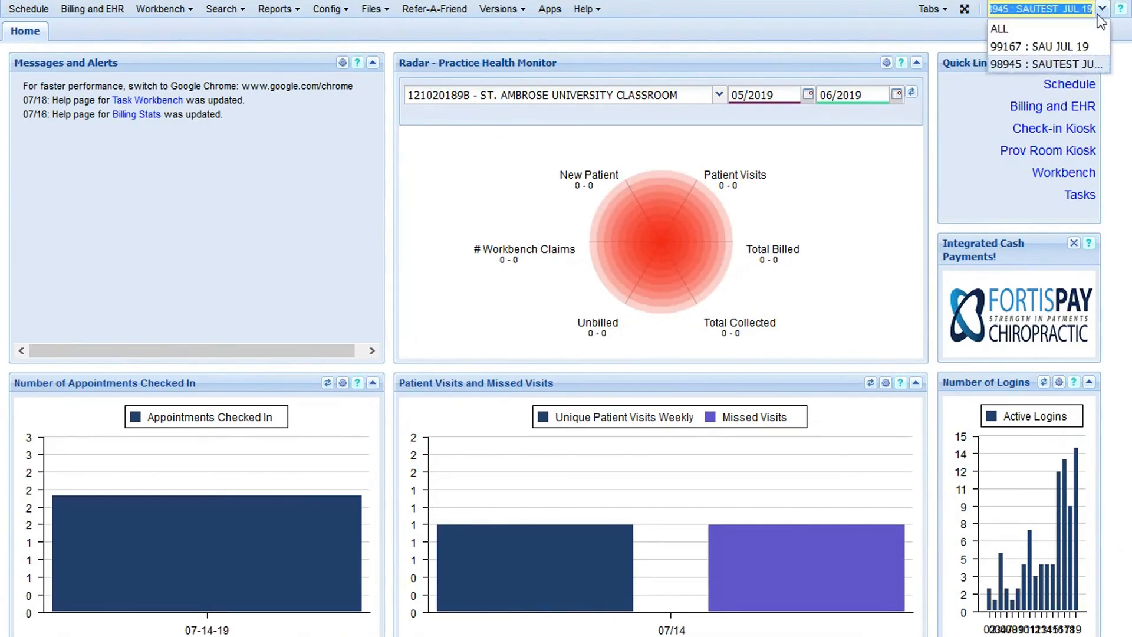
pyautogui.click(1079, 59)
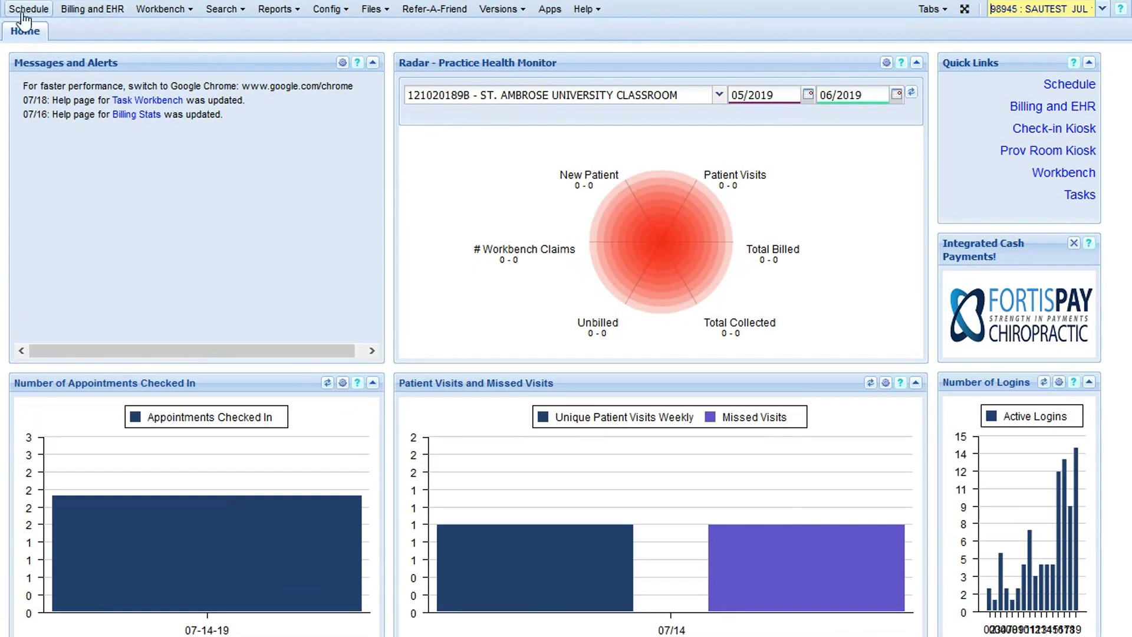
pyautogui.click(73, 11)
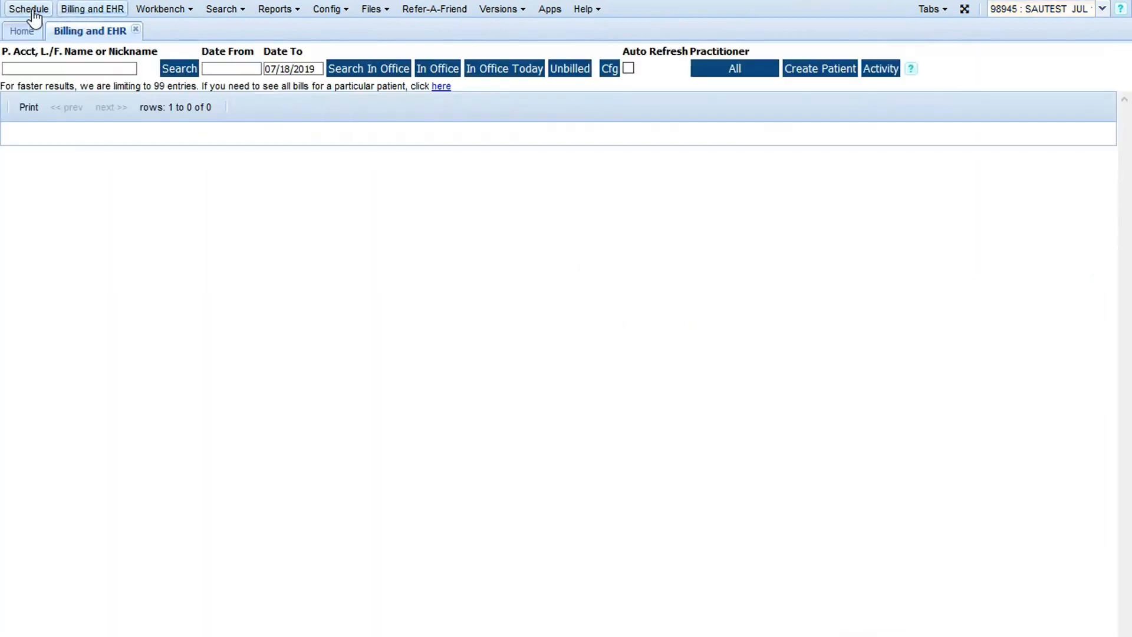
pyautogui.click(28, 9)
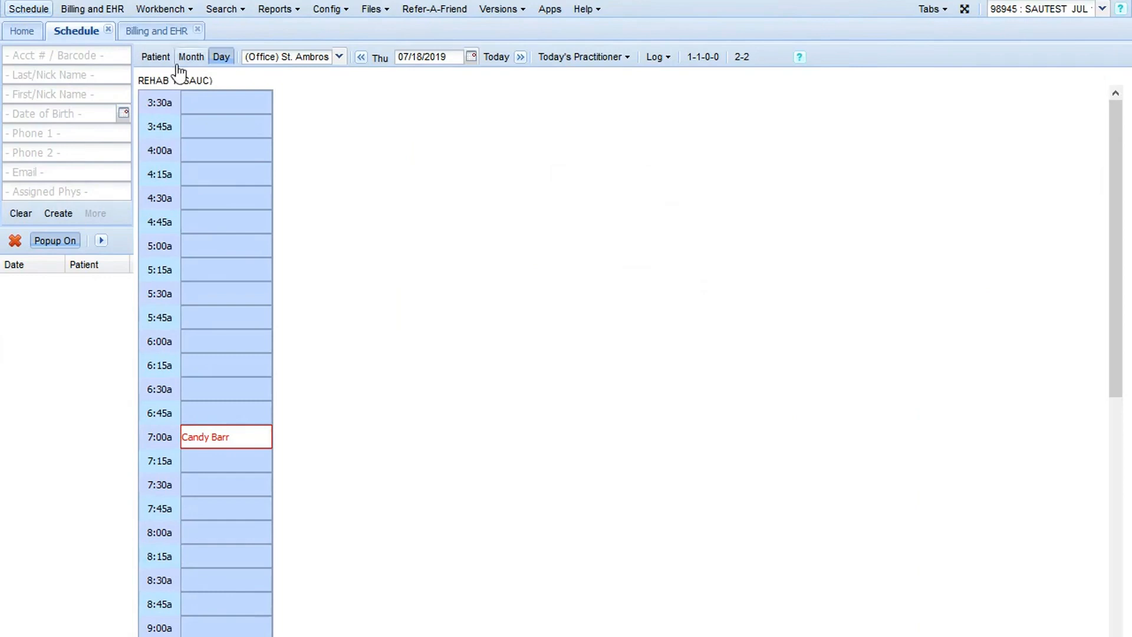
pyautogui.click(153, 59)
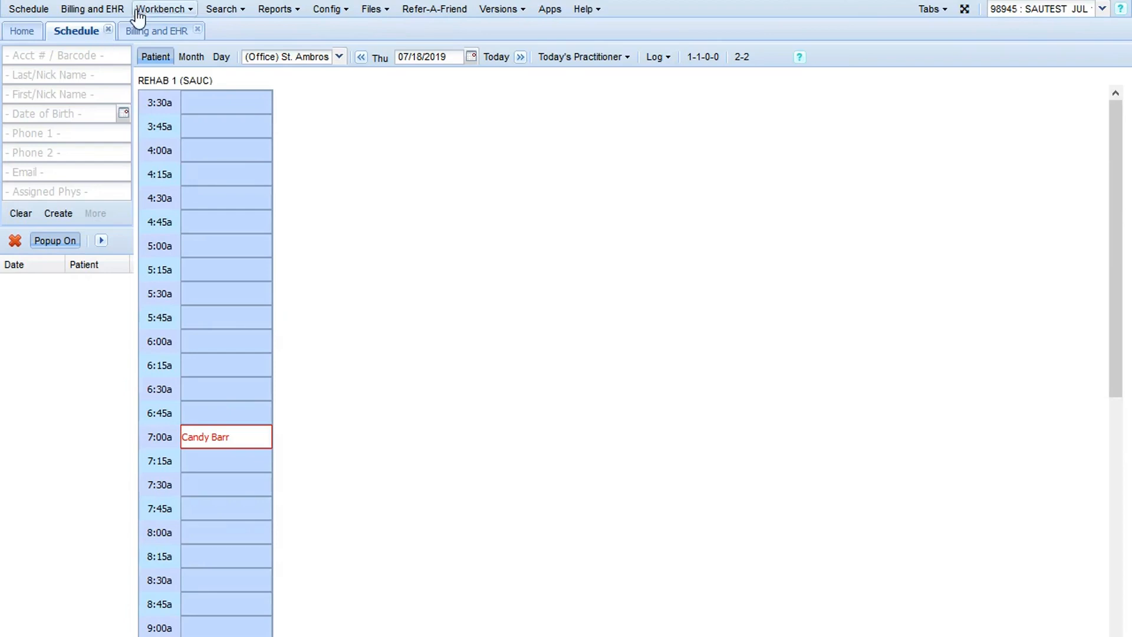
# - Search Billing and EHR for the patient by last name and open the matching patient's record
pyautogui.click(96, 12)
pyautogui.click(104, 68)
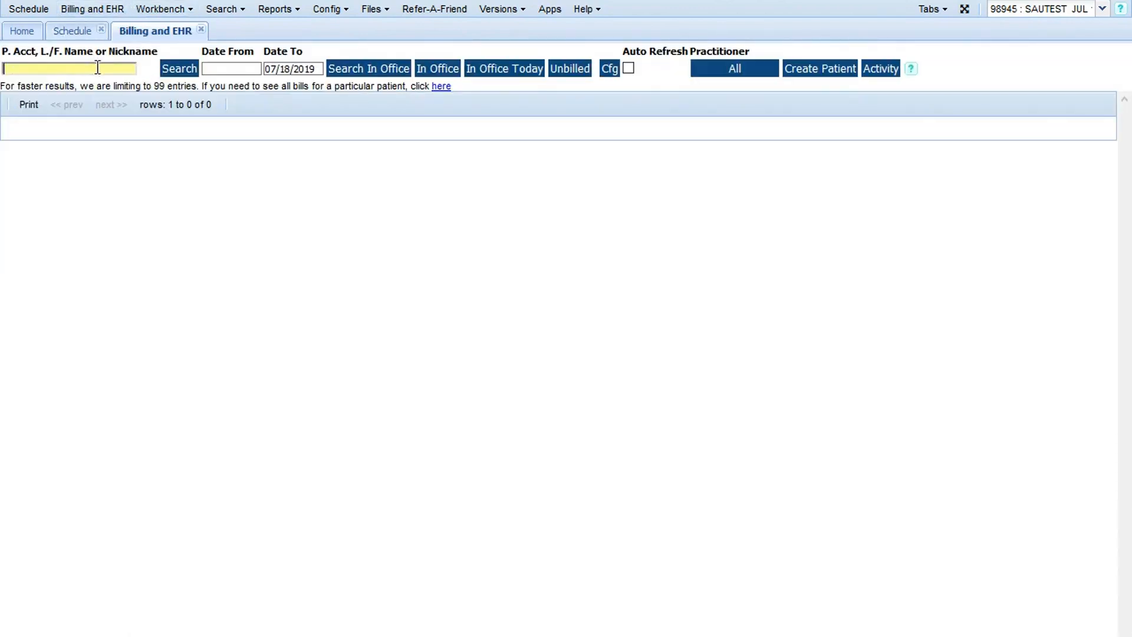
pyautogui.write('barr')
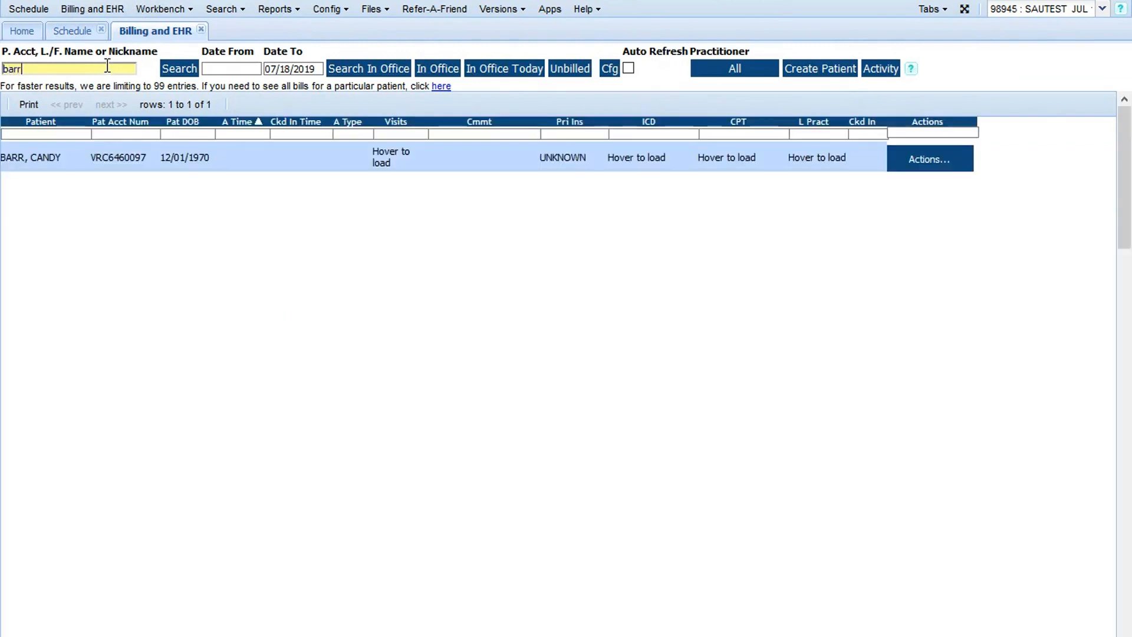
pyautogui.click(31, 158)
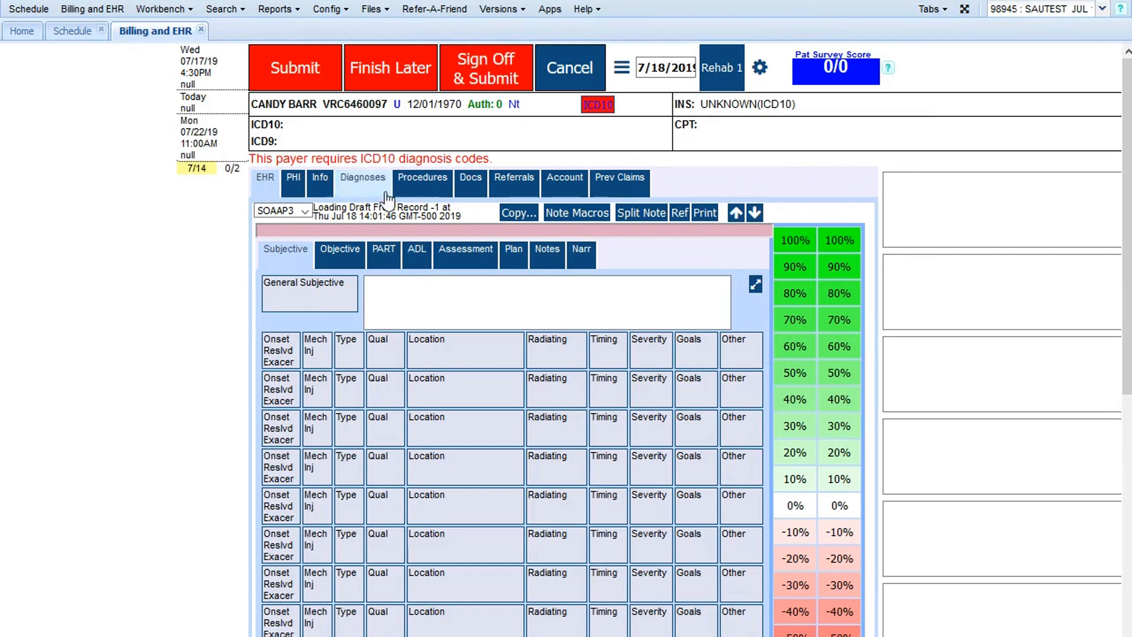
# - Create a new XDoc in the patient's documents from the SOAP note template, filtering the templates of all tags by "soap"
pyautogui.click(472, 189)
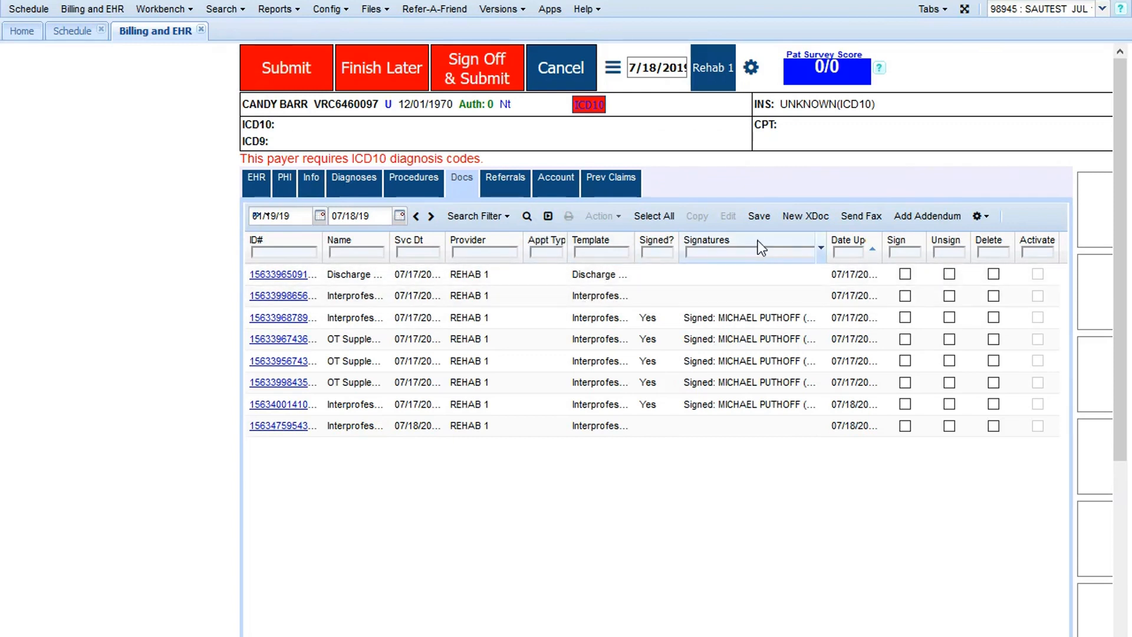
pyautogui.click(815, 219)
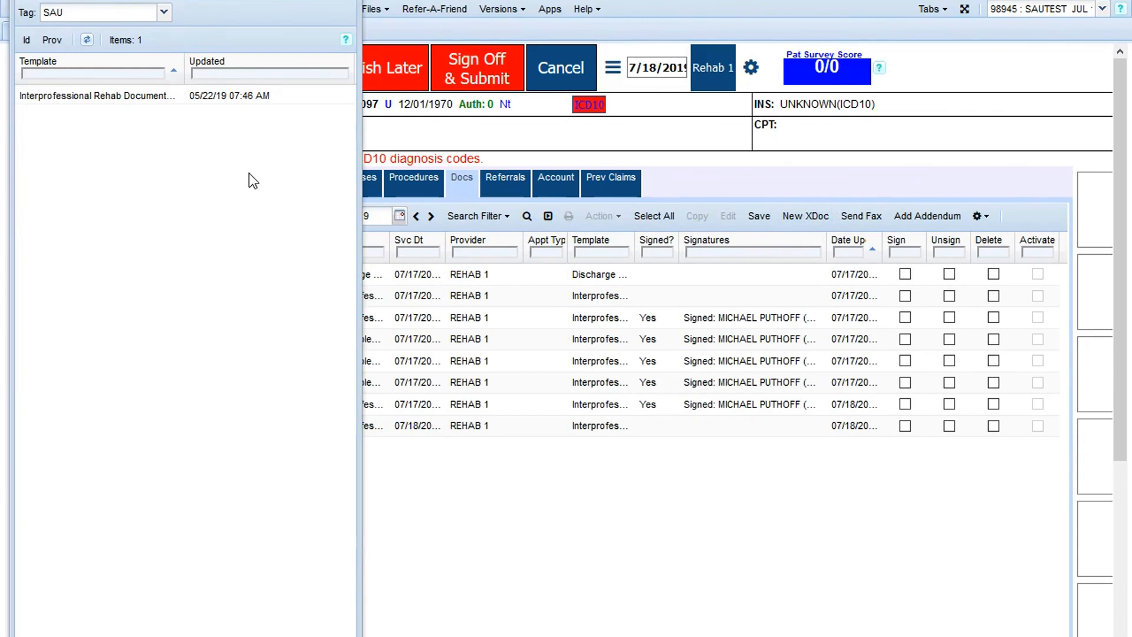
pyautogui.click(165, 13)
pyautogui.moveTo(165, 114); pyautogui.dragTo(145, 27)
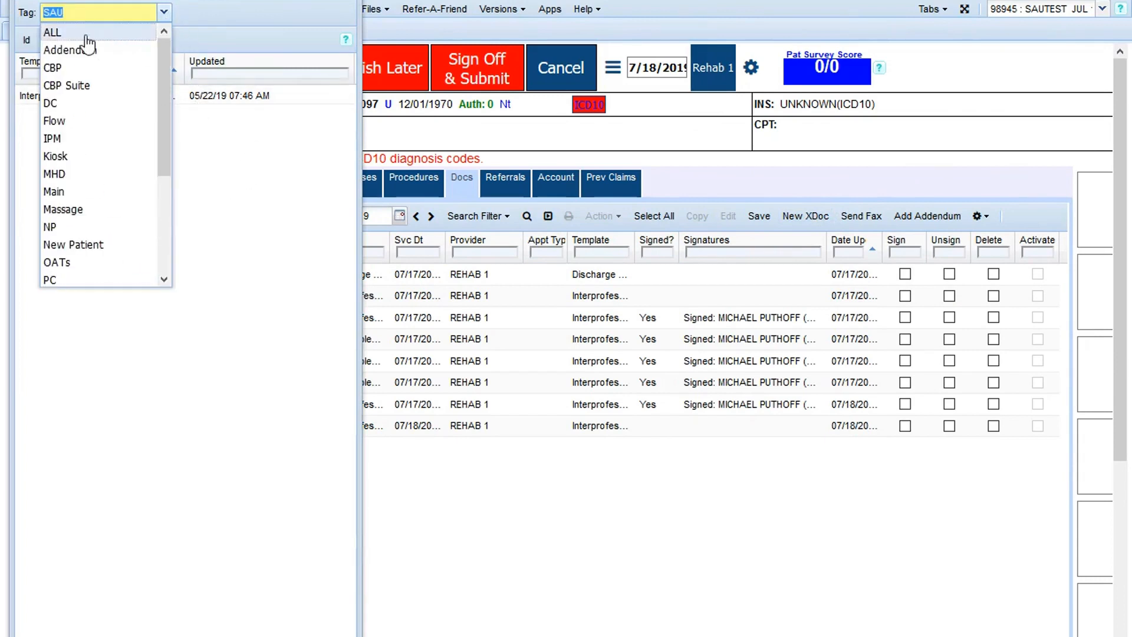
pyautogui.click(86, 34)
pyautogui.click(83, 71)
pyautogui.write('soap')
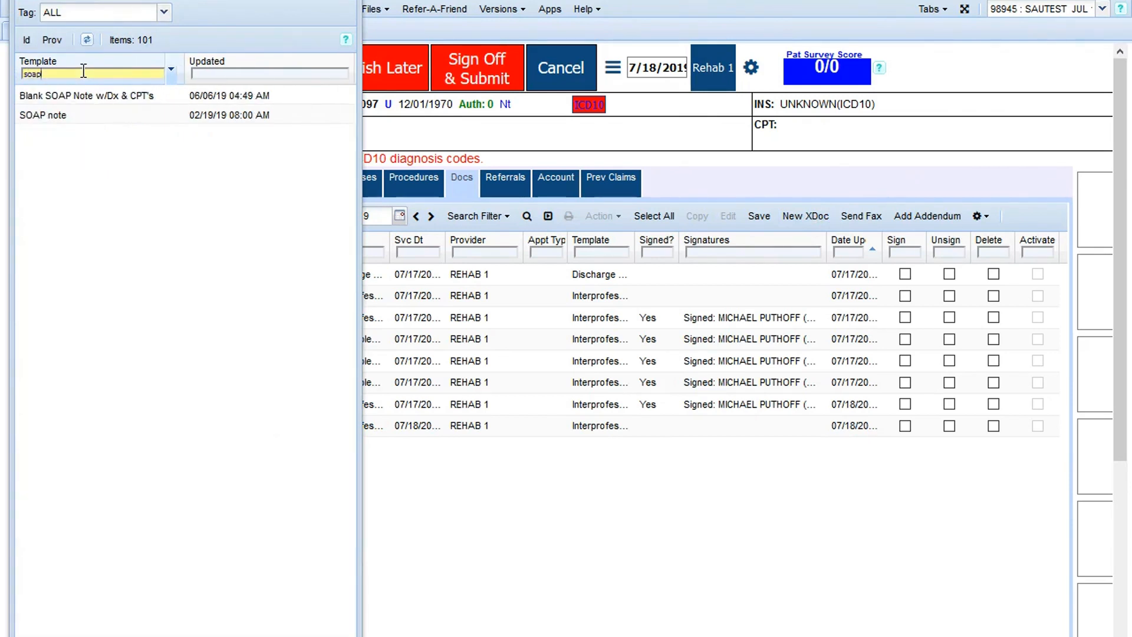
pyautogui.doubleClick(54, 115)
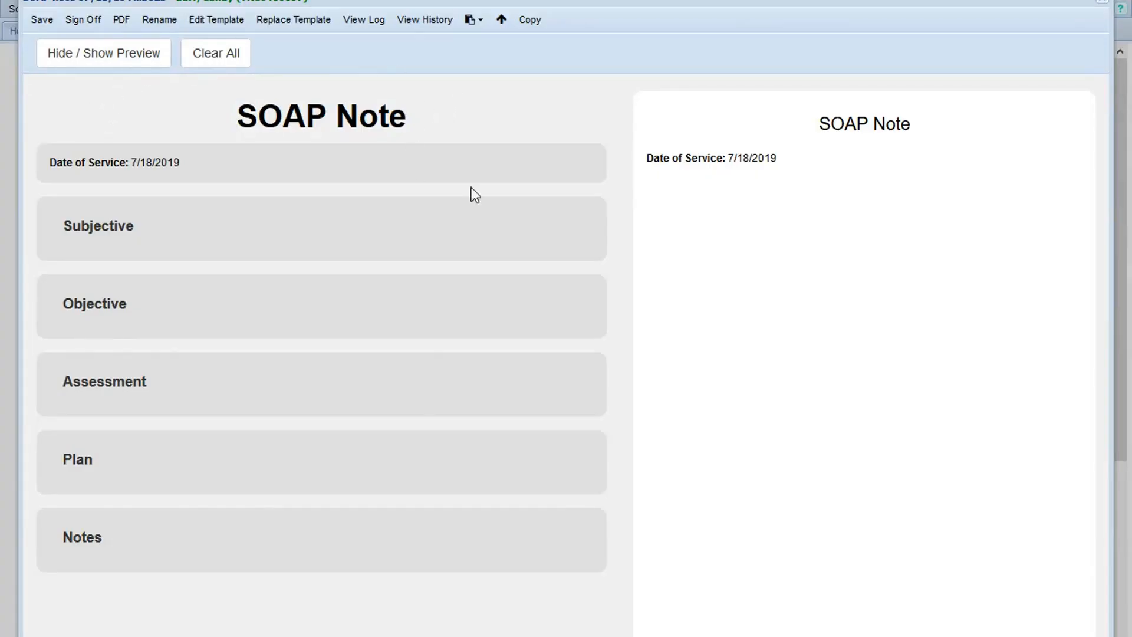
# - Expand the note's Subjective section and enter "Patient states she slept poorly last night due to pain."
pyautogui.click(239, 247)
pyautogui.click(143, 399)
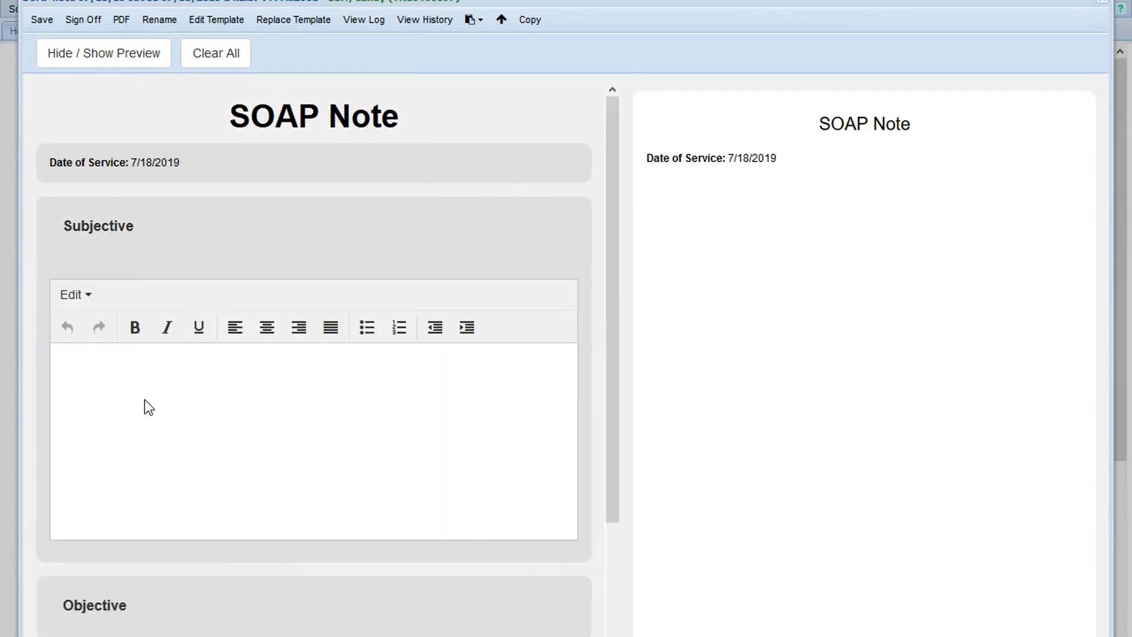
pyautogui.write('Patient states she sle')
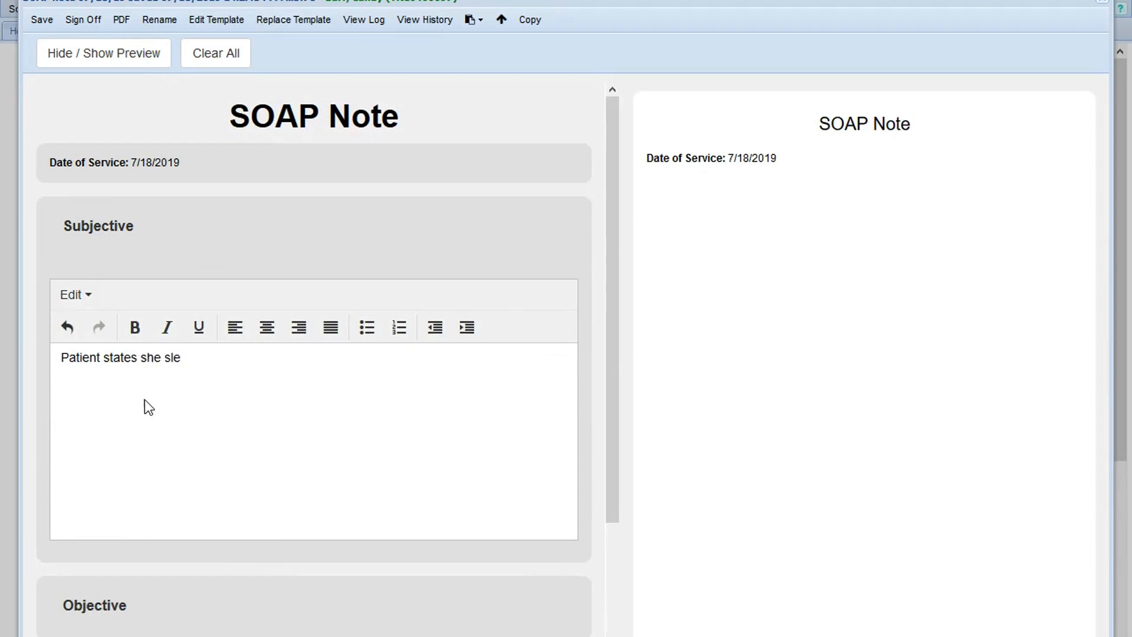
pyautogui.write('pt poorly last night due to pain. Took pain me')
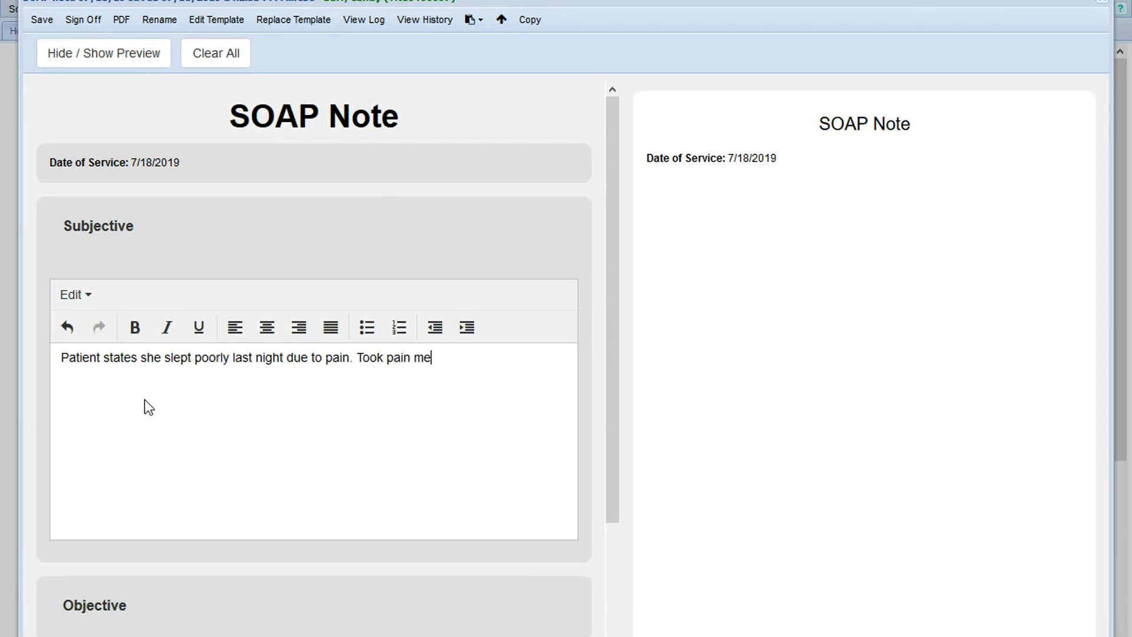
# - Add the sentence "Took pain meds with limited relief." to the Subjective text
pyautogui.write('ds with limited ')
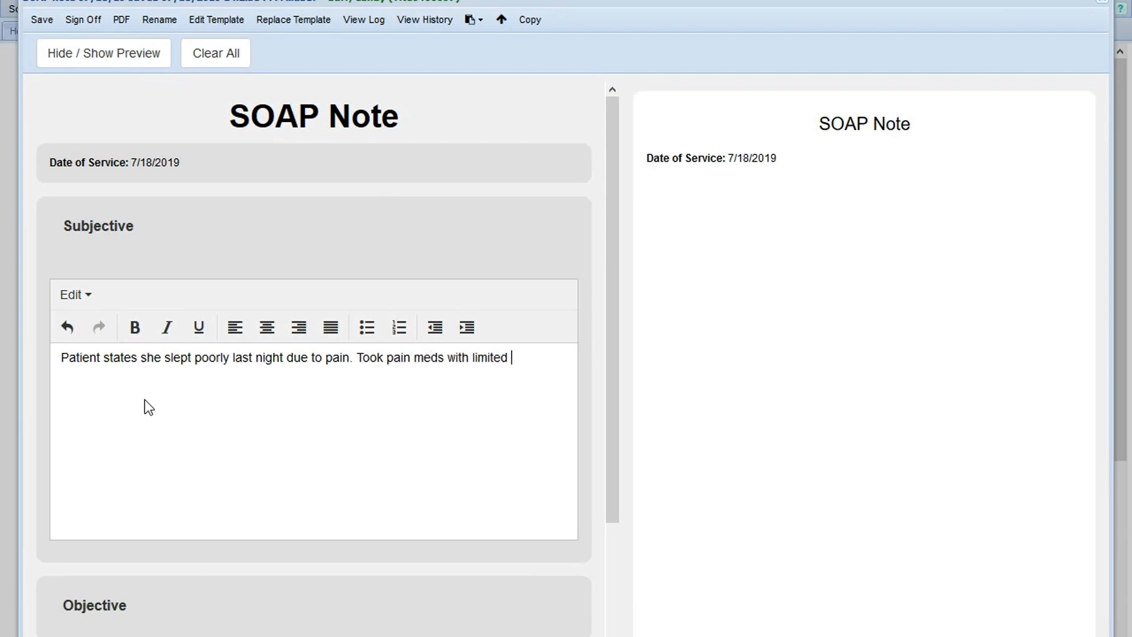
pyautogui.write('relief.')
pyautogui.press('Return')
pyautogui.press('Return')
# - Expand the Objective section and enter "Reviewed HEP program" as its first line
pyautogui.click(111, 618)
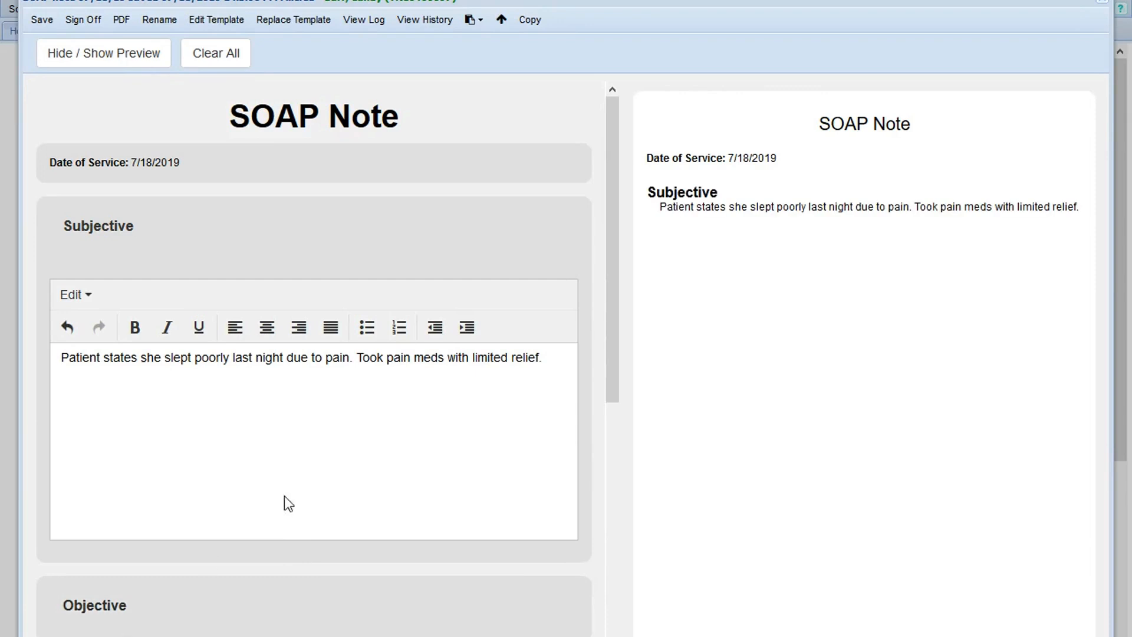
pyautogui.scroll(-3, 184, 630)
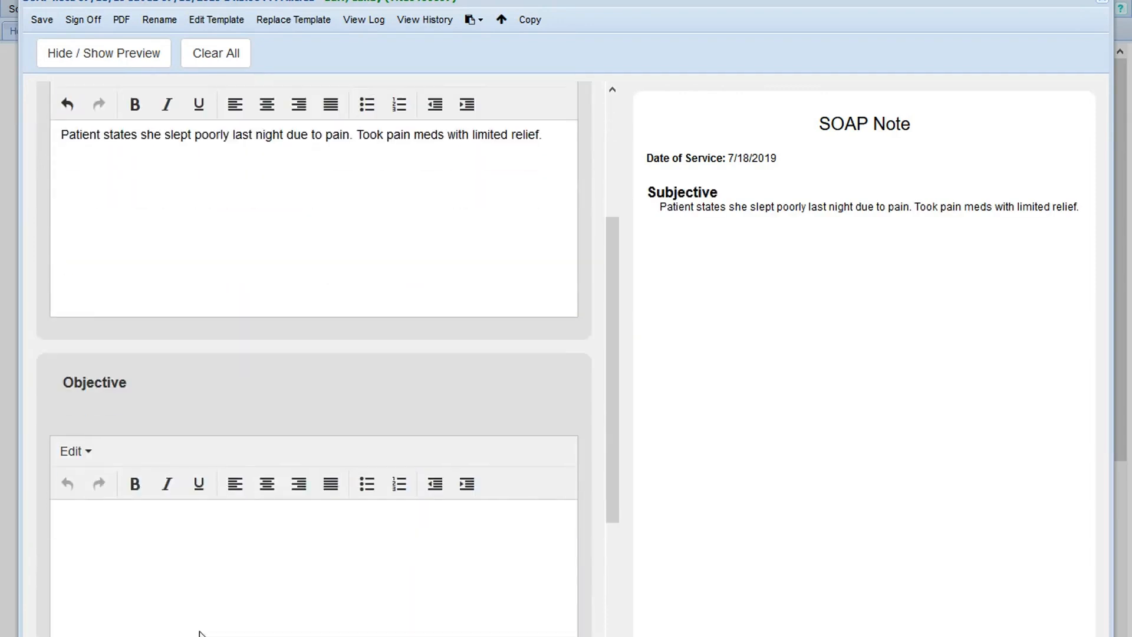
pyautogui.click(88, 452)
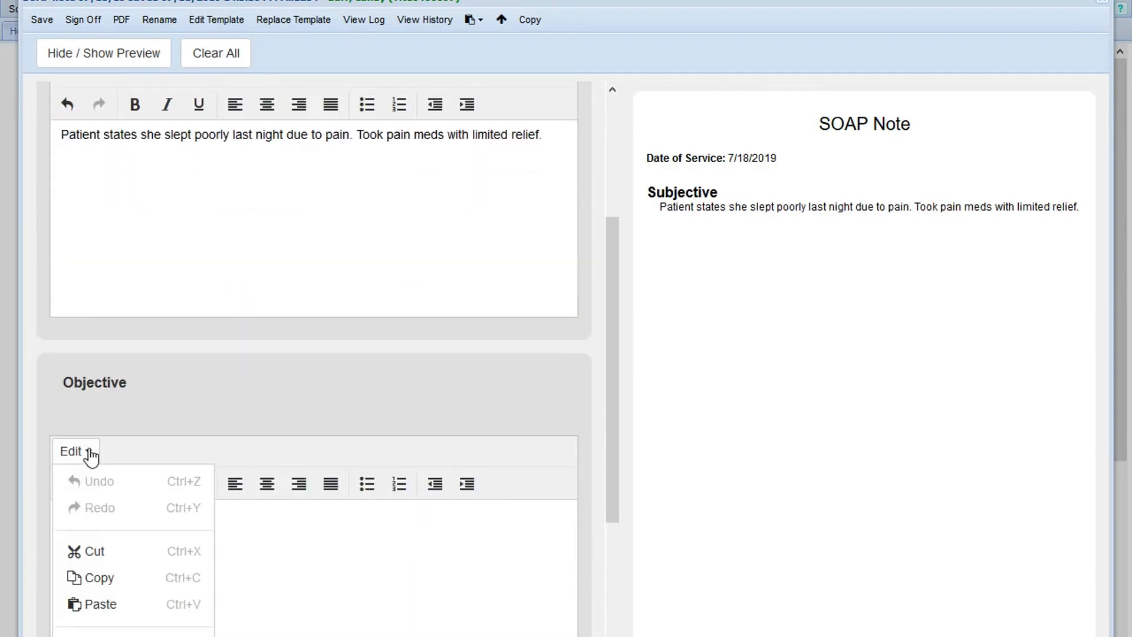
pyautogui.click(140, 422)
pyautogui.scroll(-2, 170, 586)
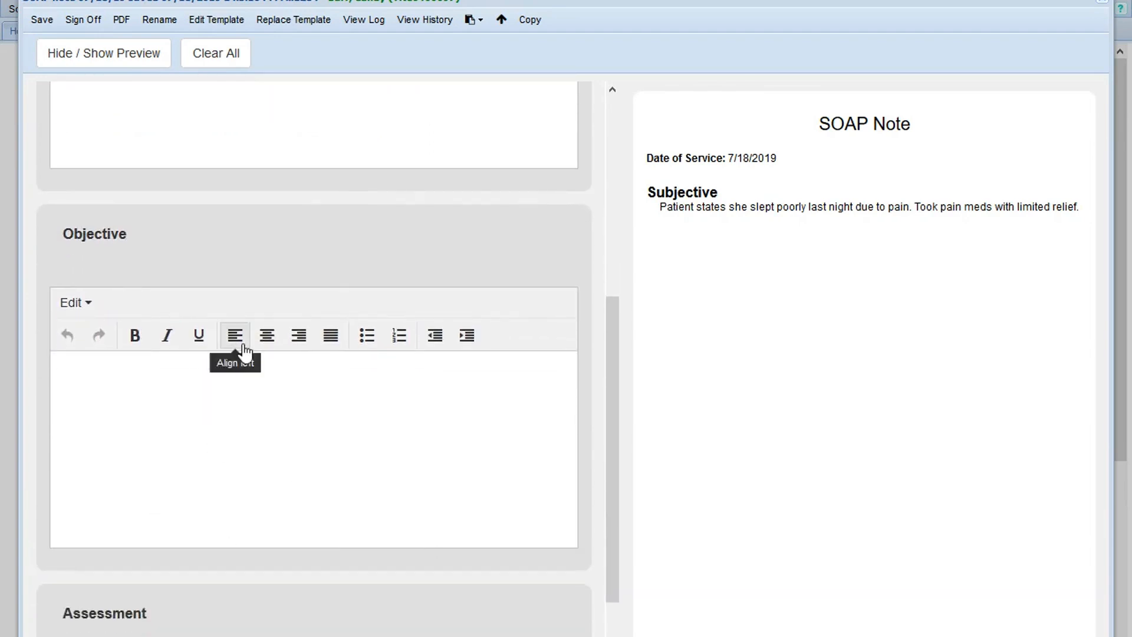
pyautogui.click(147, 389)
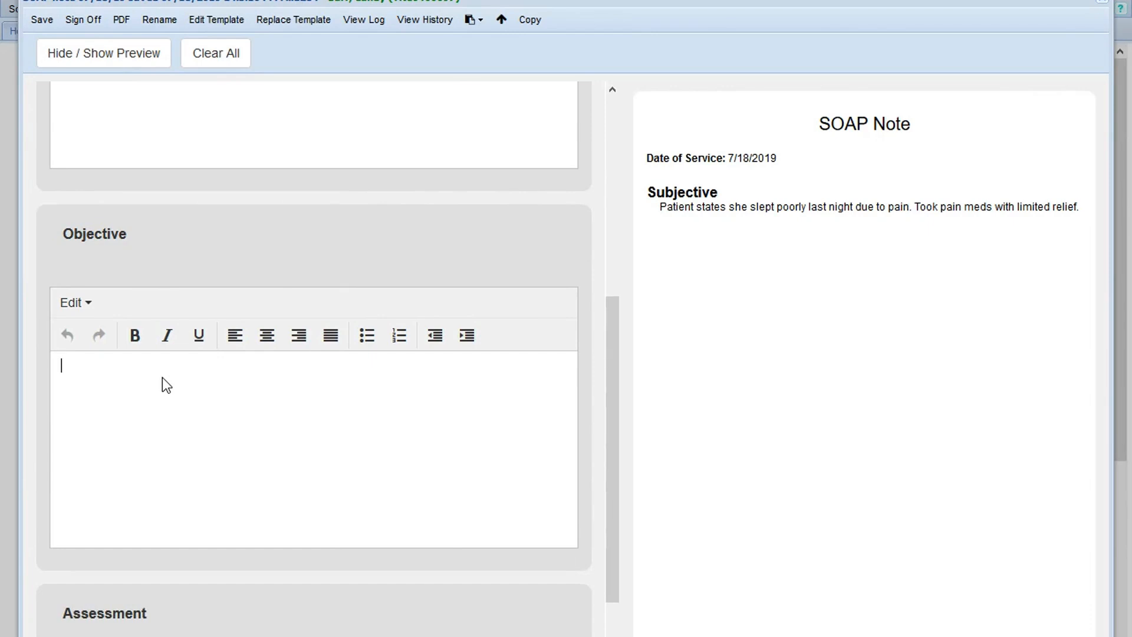
pyautogui.write('Reviewed HEP program')
# - Add a new paragraph to the Objective text reading "PRacticed breathing exercises for pain control."
pyautogui.press('Return')
pyautogui.write('PRacticess')
pyautogui.press('BackSpace')
pyautogui.press('BackSpace')
pyautogui.write('d brea')
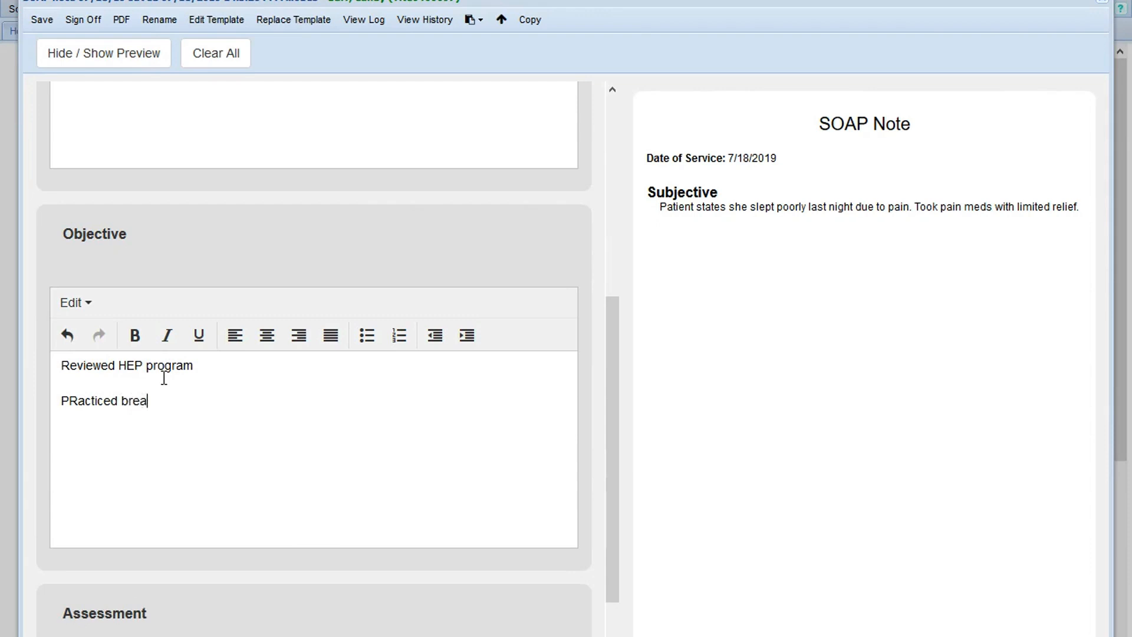
pyautogui.write('thing exercises for pain control.')
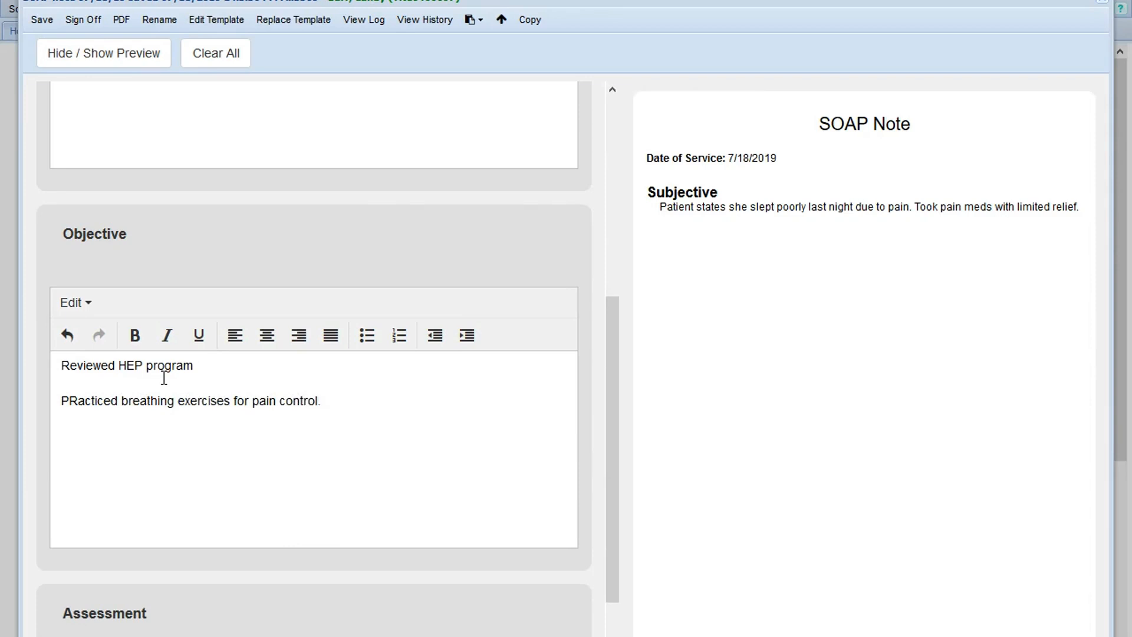
pyautogui.press('Return')
# - Expand the Assessment section and enter "Patient reported less pain after session. Should benefit from new exercises."
pyautogui.scroll(-2, 107, 498)
pyautogui.click(92, 504)
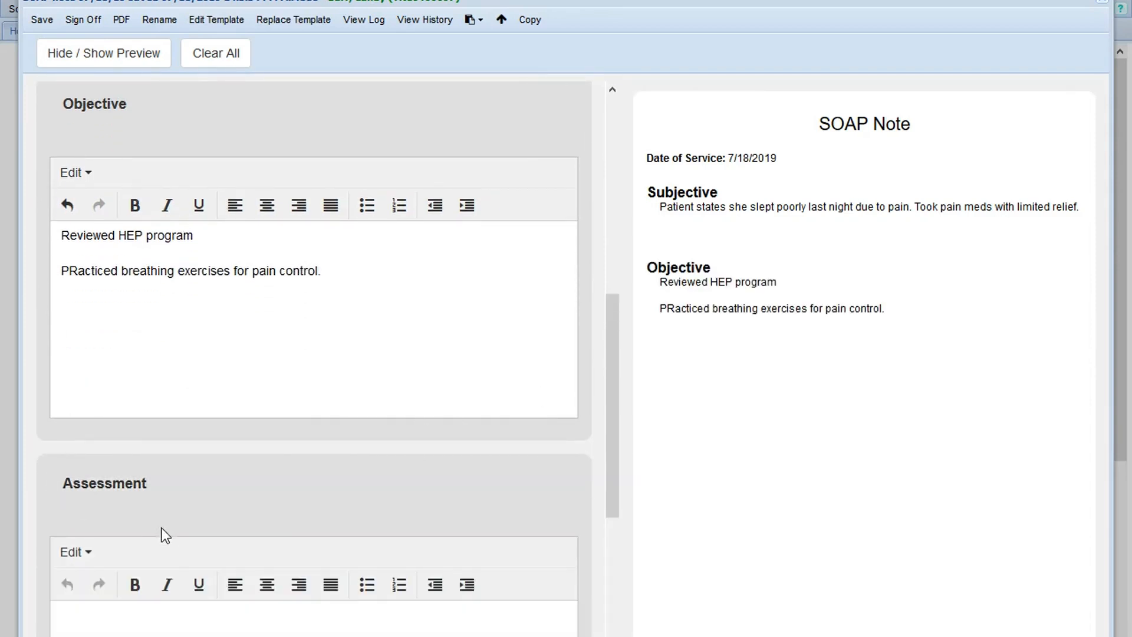
pyautogui.scroll(-4, 161, 528)
pyautogui.click(249, 449)
pyautogui.write('Pa')
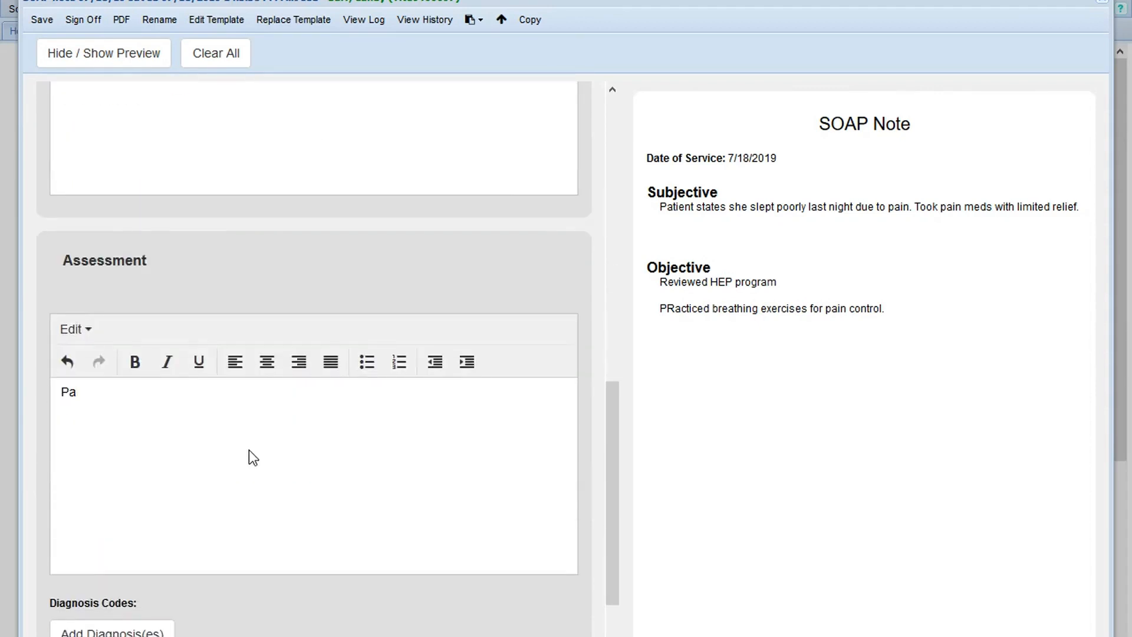
pyautogui.write('tient repors')
pyautogui.press('BackSpace')
pyautogui.press('BackSpace')
pyautogui.write('ed less pai')
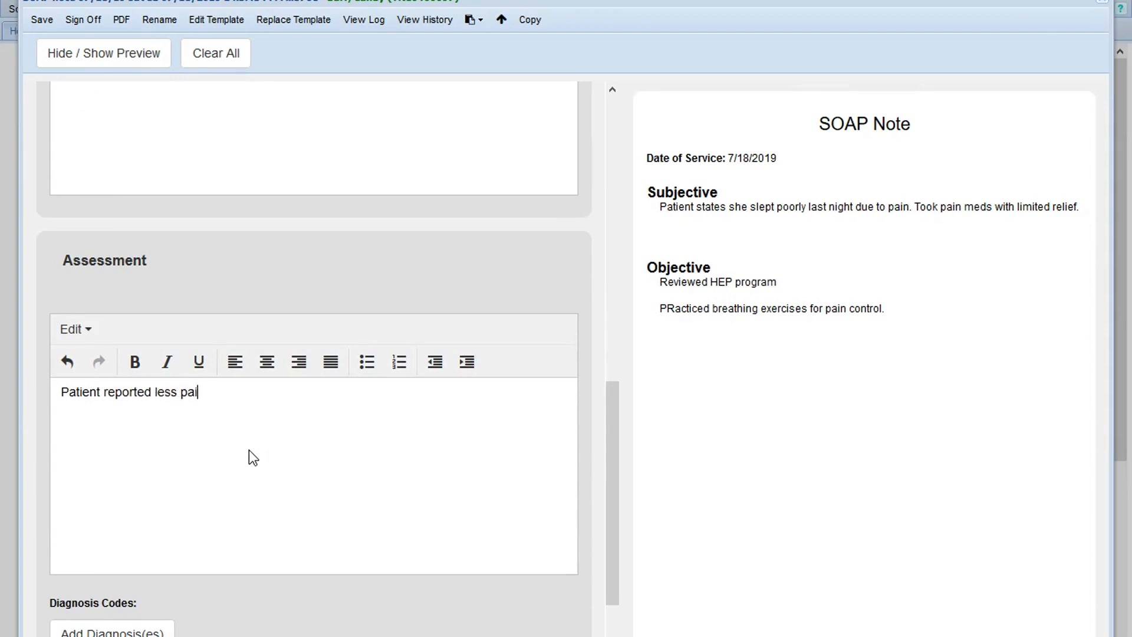
pyautogui.write('n after session.')
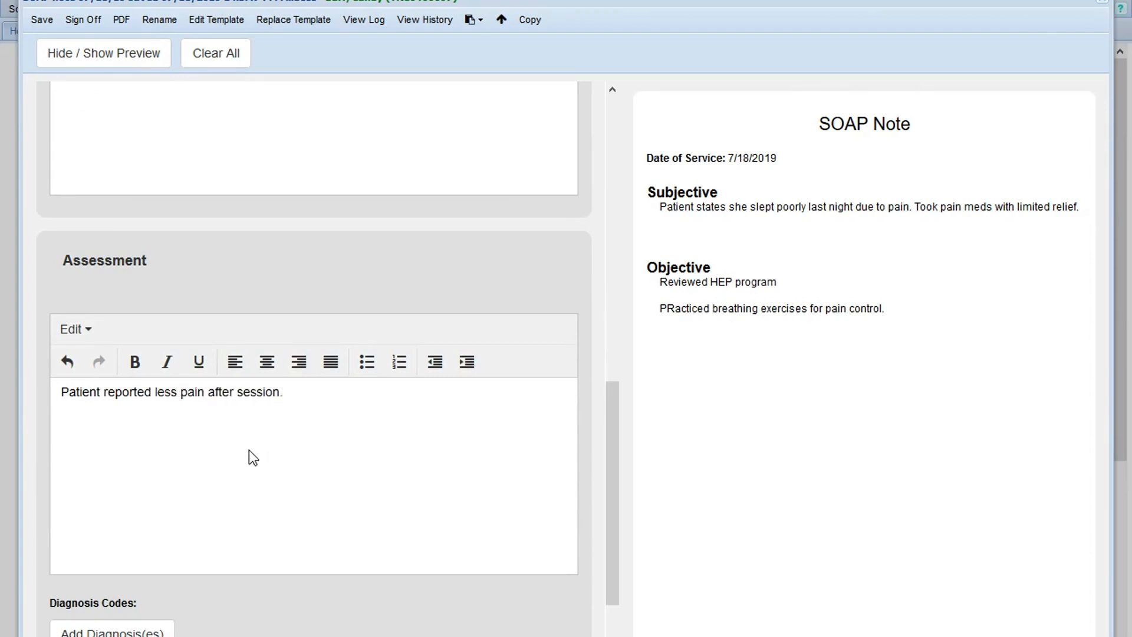
pyautogui.write(' Should benefit from ne')
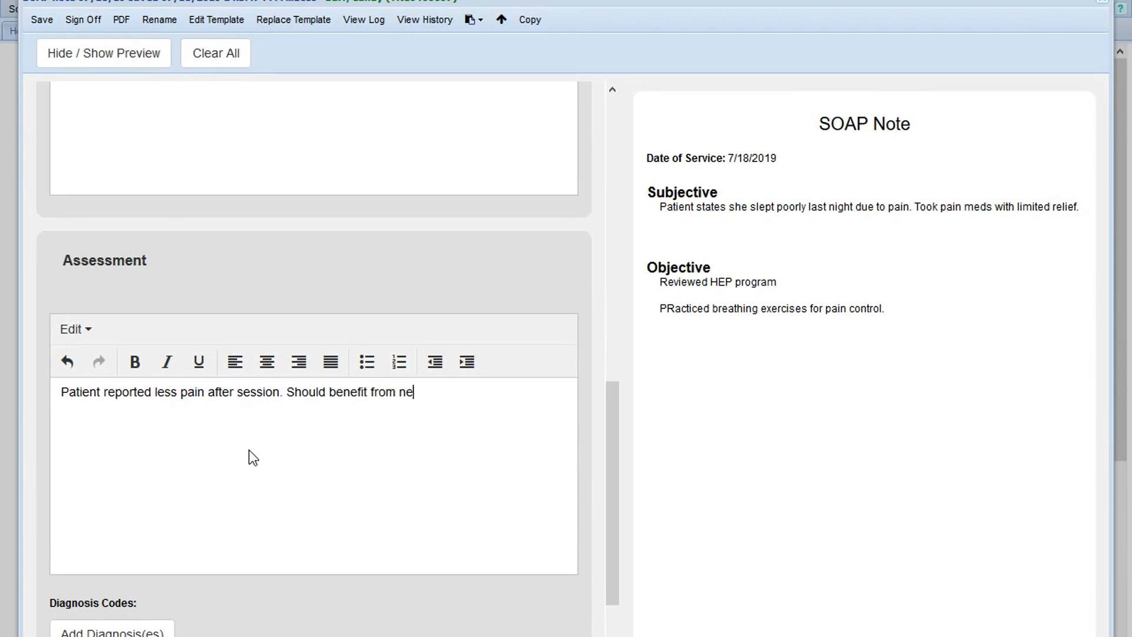
pyautogui.write('w exercises.')
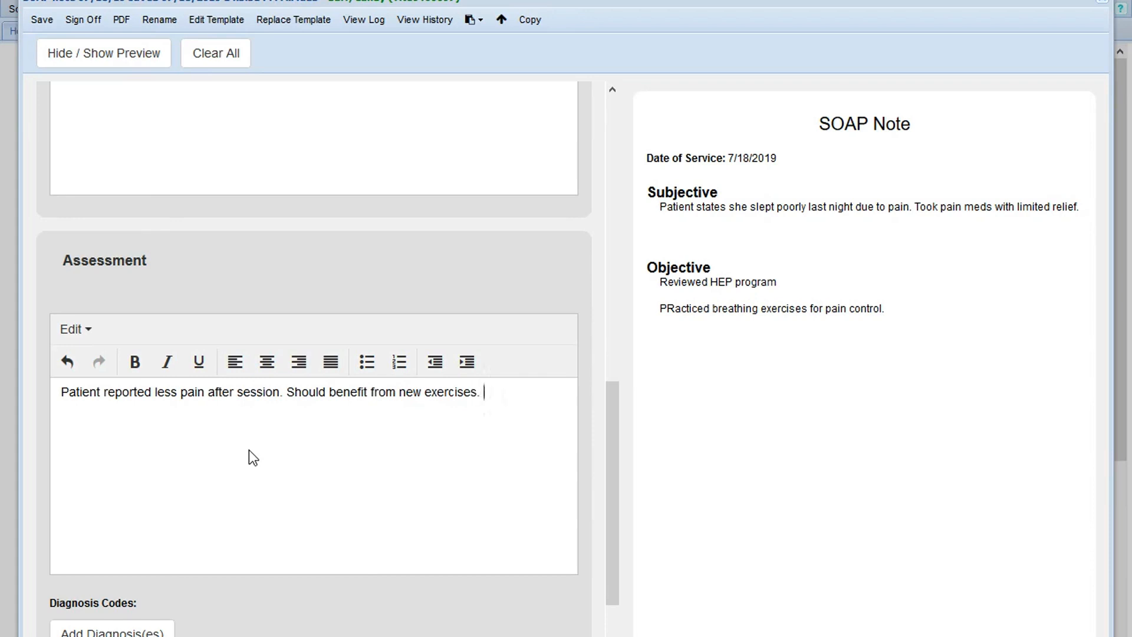
# - Add the favorite ICD10 diagnosis code M54.5 Low back pain to the Assessment and save the selection
pyautogui.scroll(-3, 249, 450)
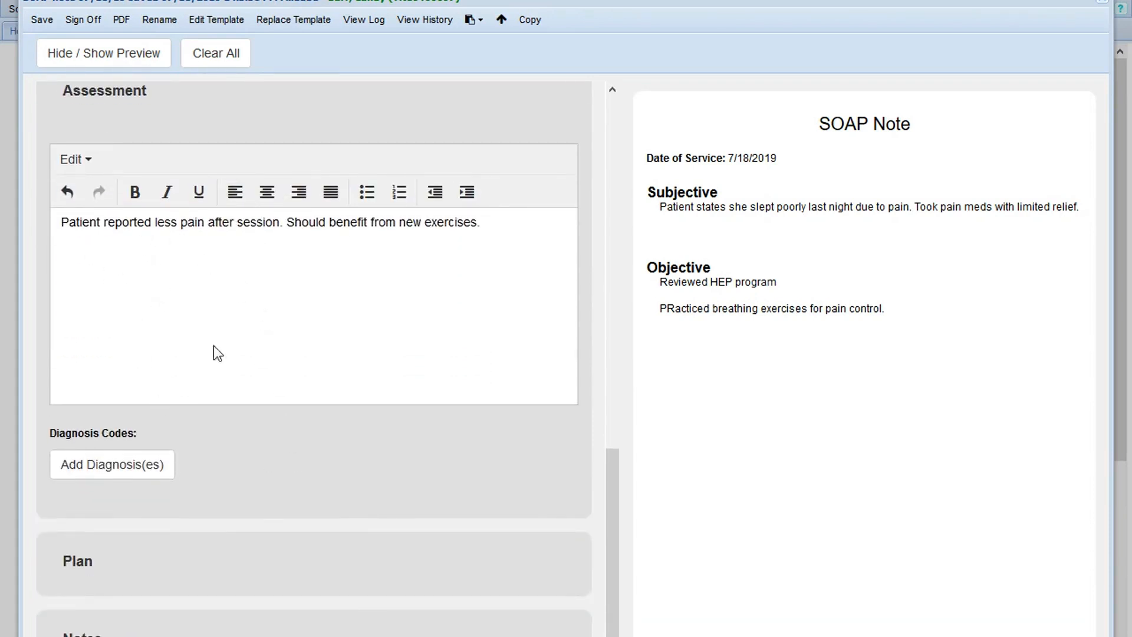
pyautogui.click(118, 471)
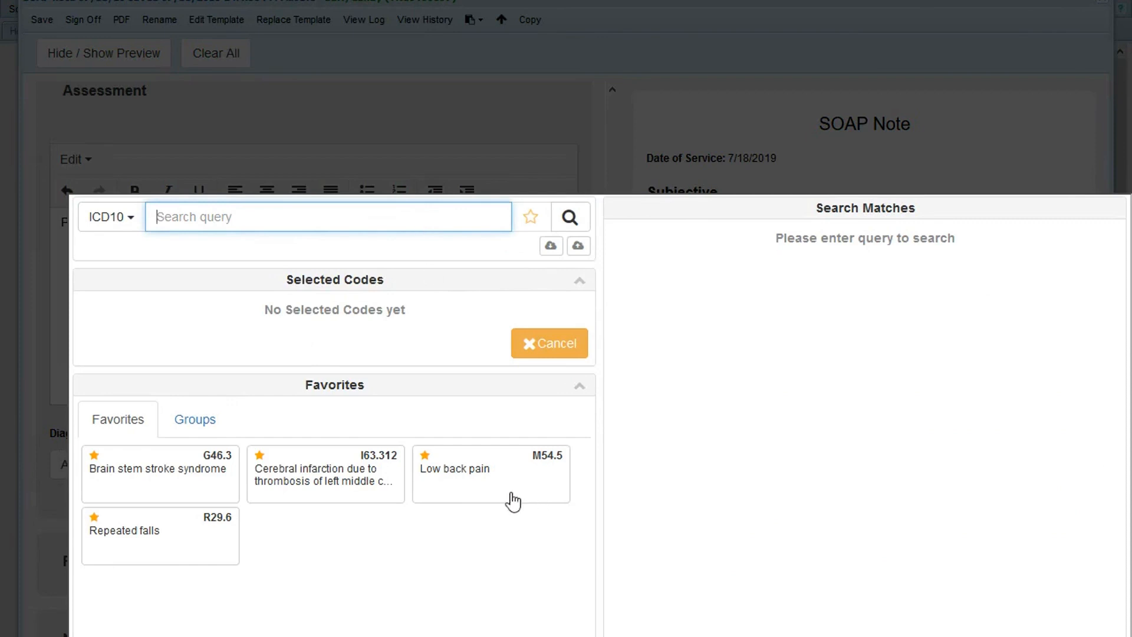
pyautogui.click(472, 488)
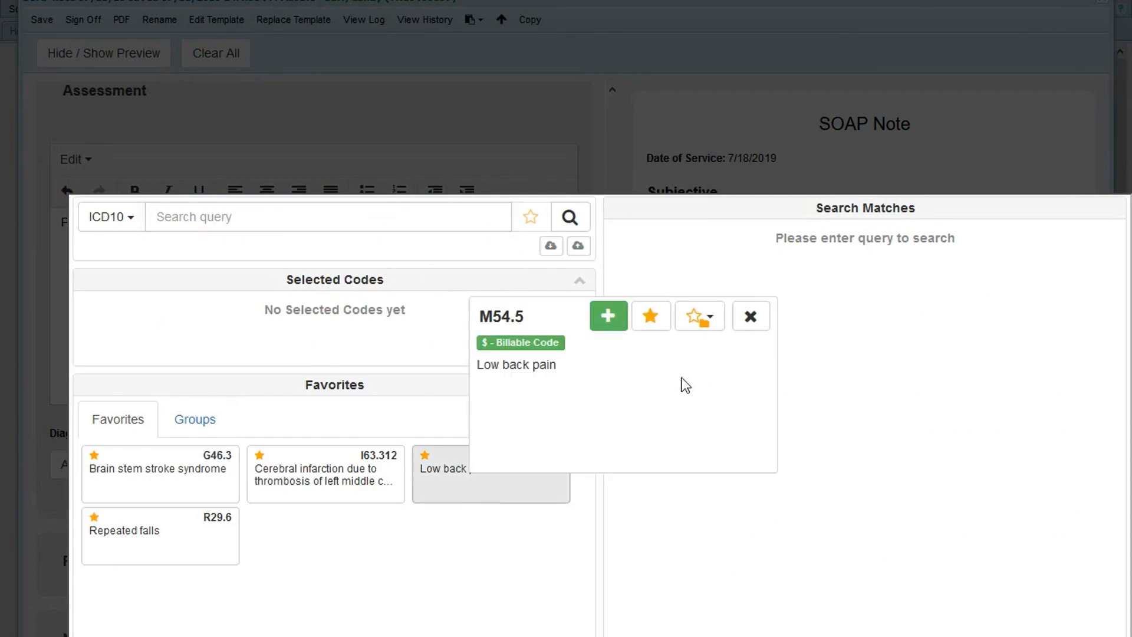
pyautogui.click(607, 317)
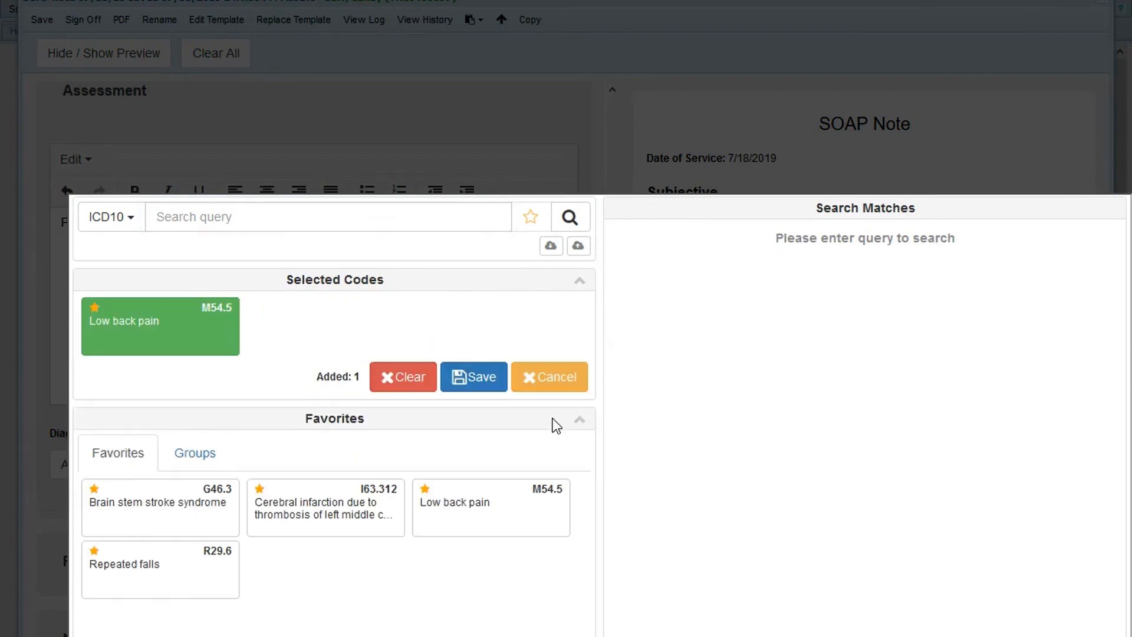
pyautogui.click(469, 389)
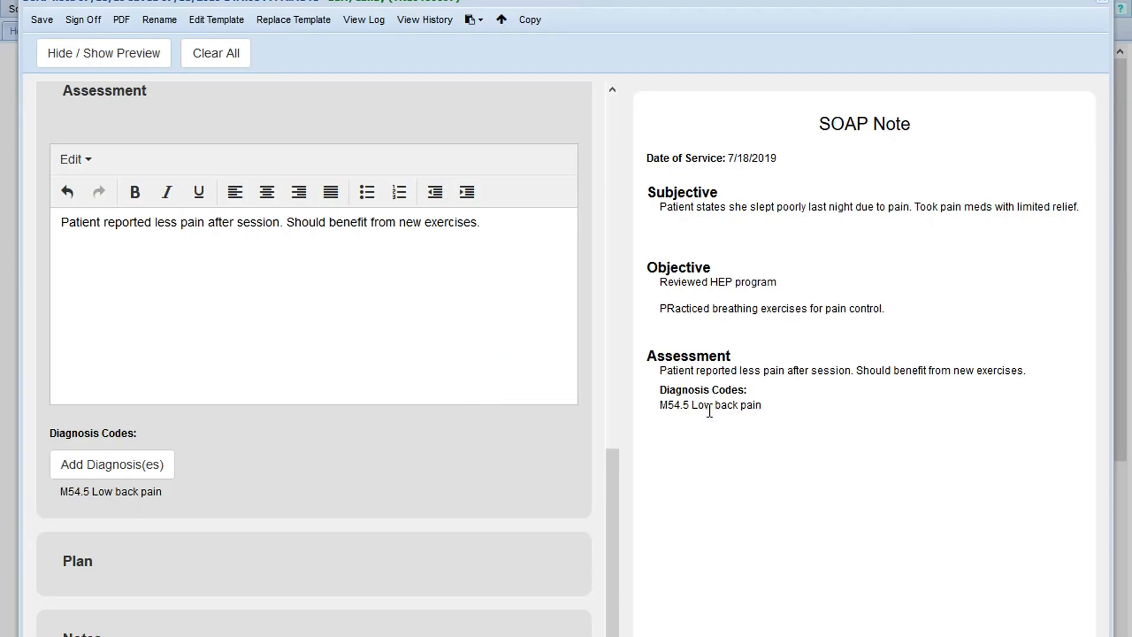
# - Expand the Plan section and enter "Work on functional training that relates to her job."
pyautogui.click(122, 572)
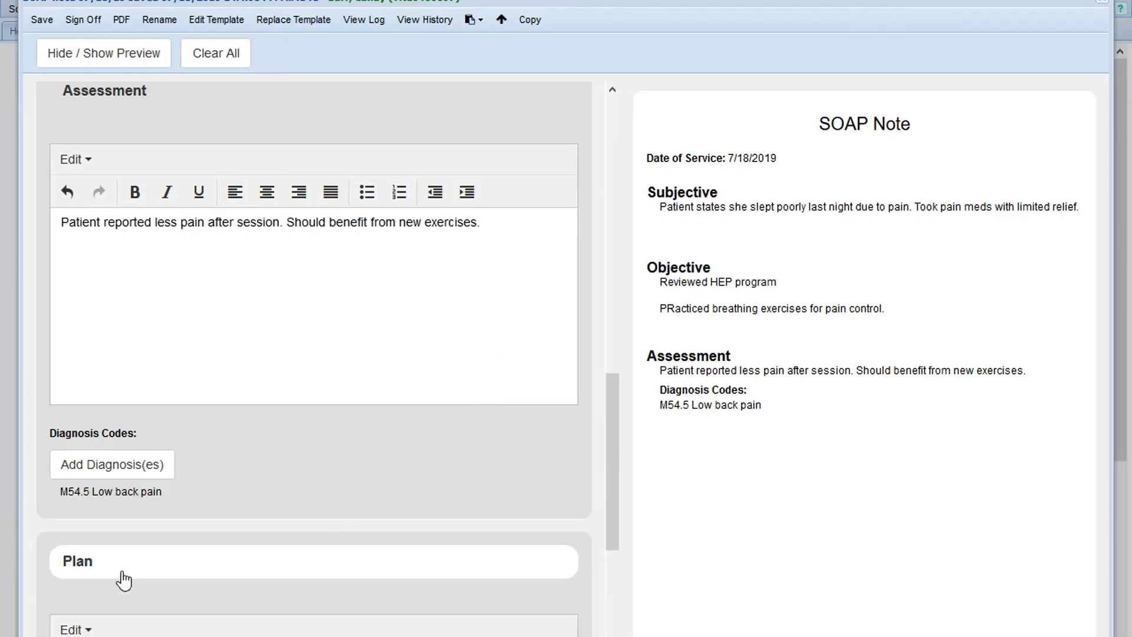
pyautogui.scroll(-3, 138, 568)
pyautogui.click(104, 427)
pyautogui.write('Work on functional training that relate')
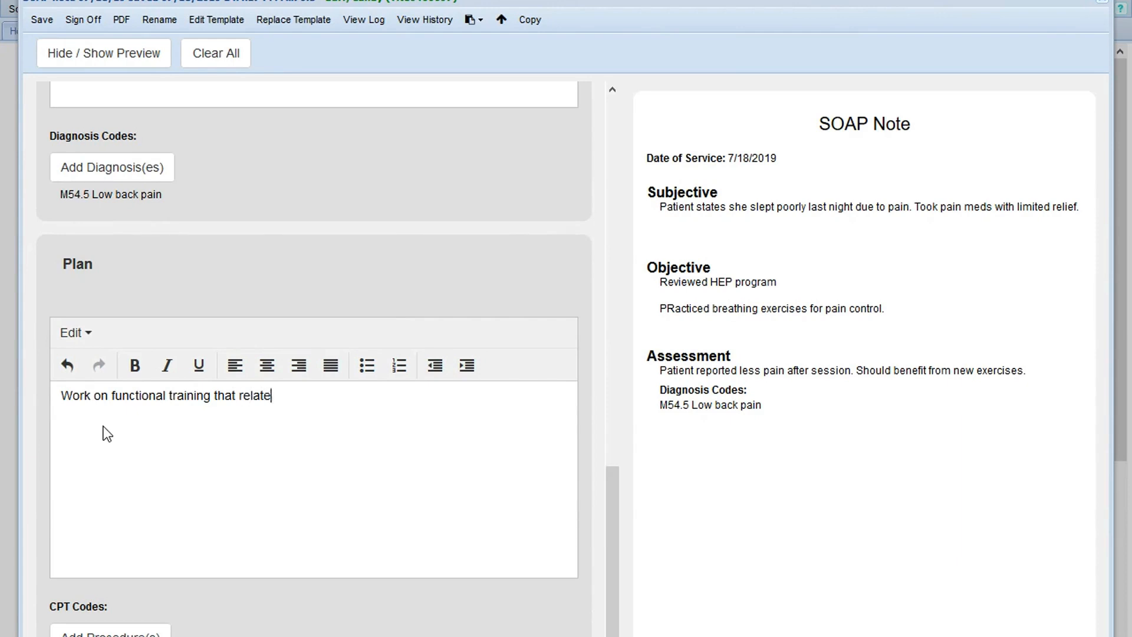
pyautogui.write('s to her job.')
pyautogui.click(212, 590)
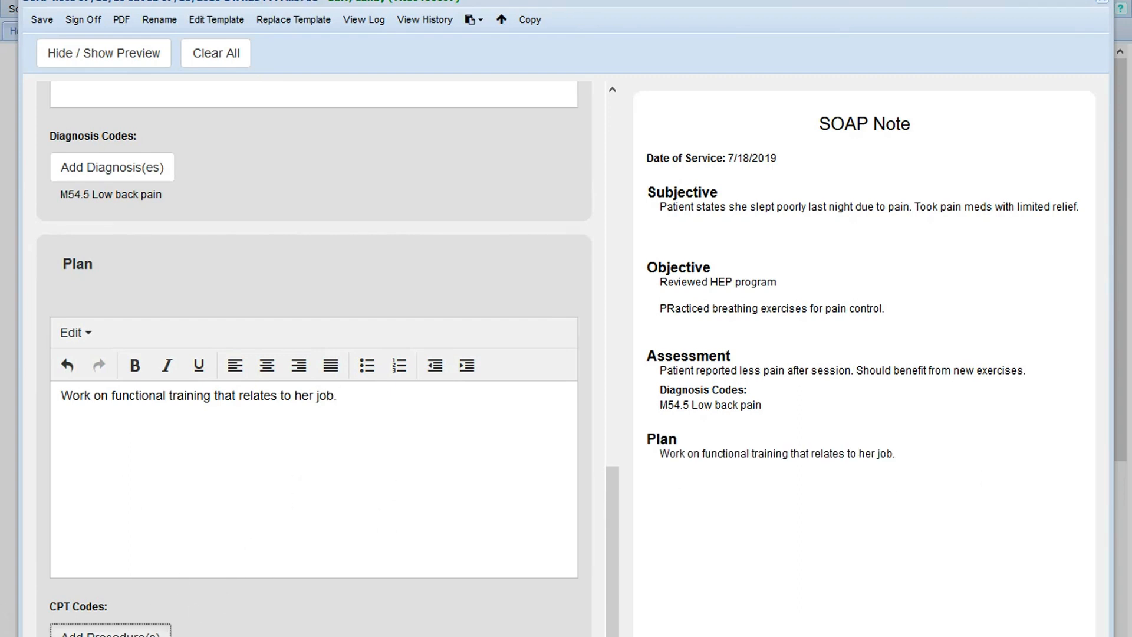
# - Add the favorite CPT procedure code 97110 Therapeutic procedure to the Plan and save the selection
pyautogui.click(159, 631)
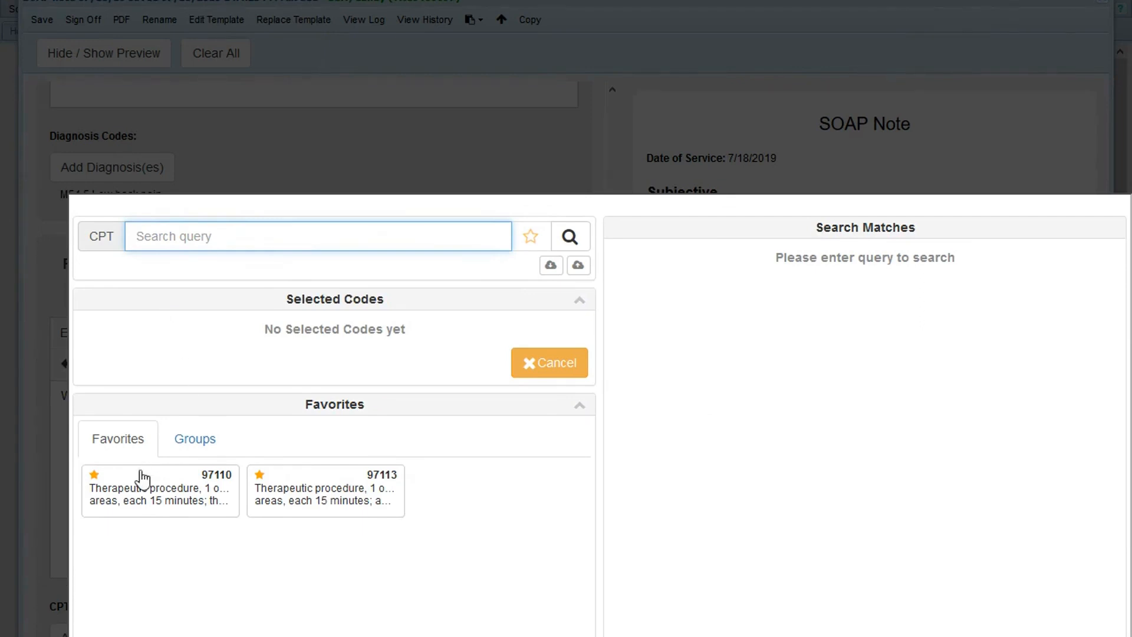
pyautogui.click(155, 511)
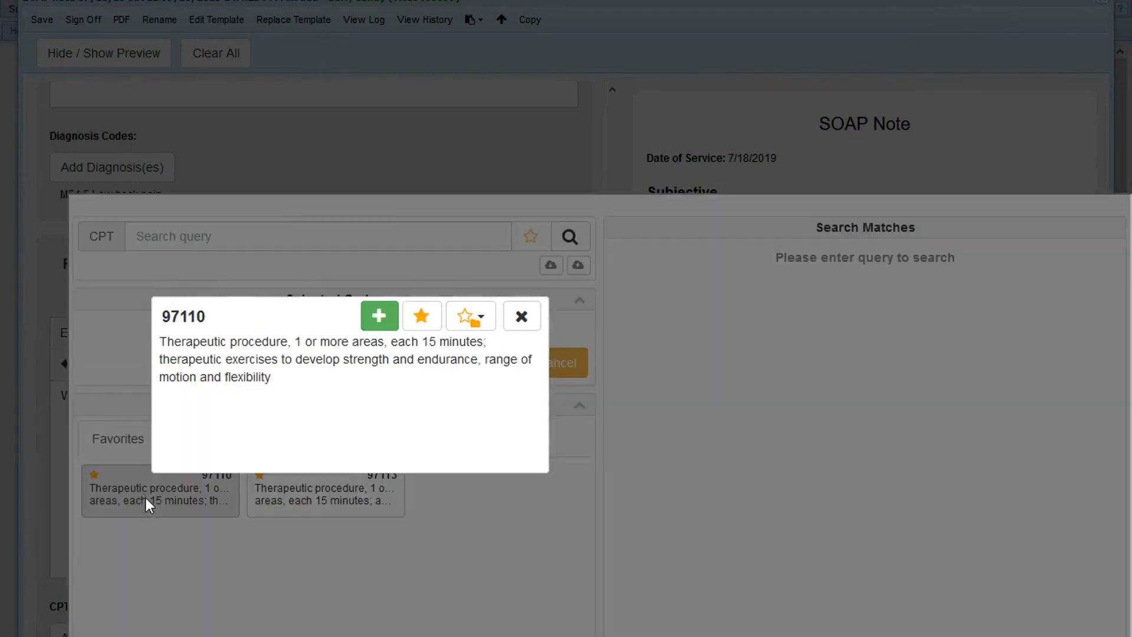
pyautogui.click(376, 317)
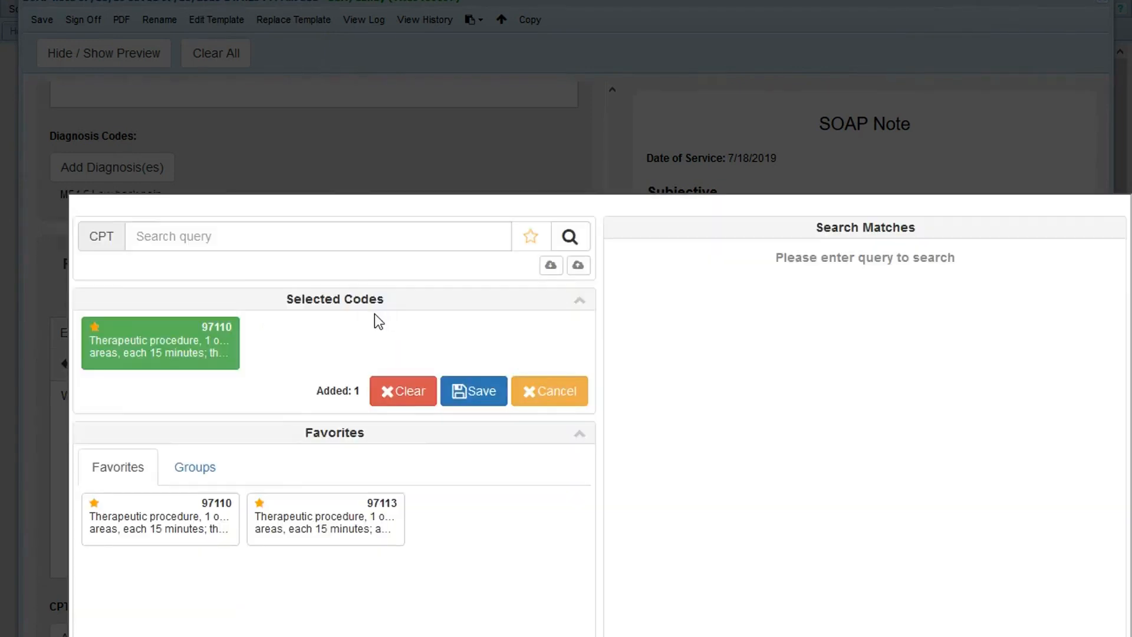
pyautogui.click(462, 398)
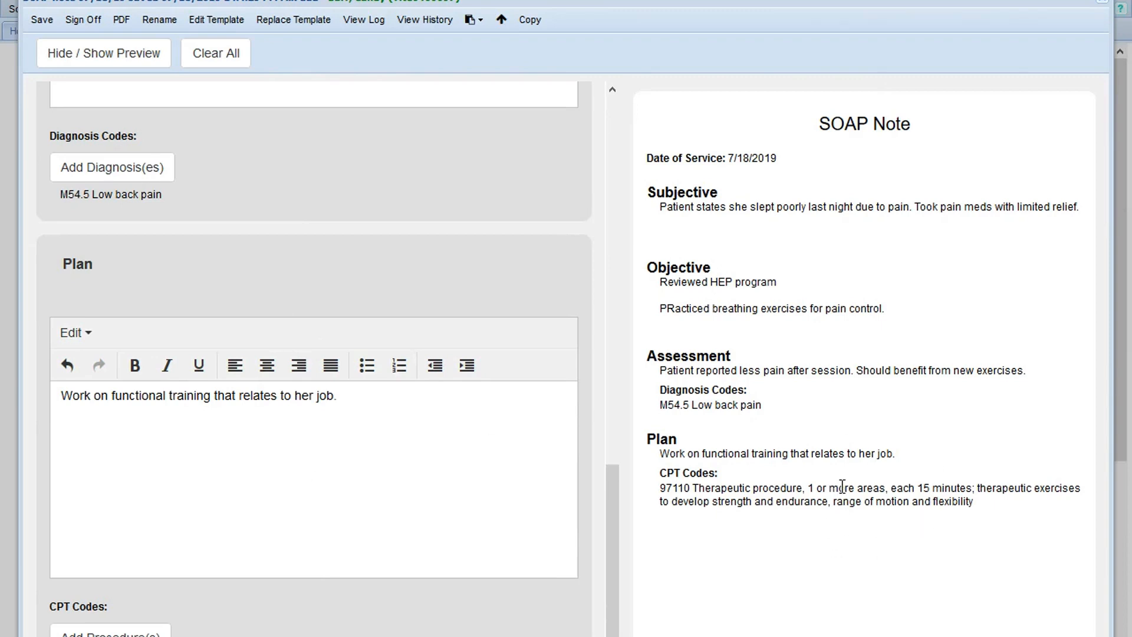
# - Save the completed SOAP note and sign it off
pyautogui.scroll(-2, 239, 427)
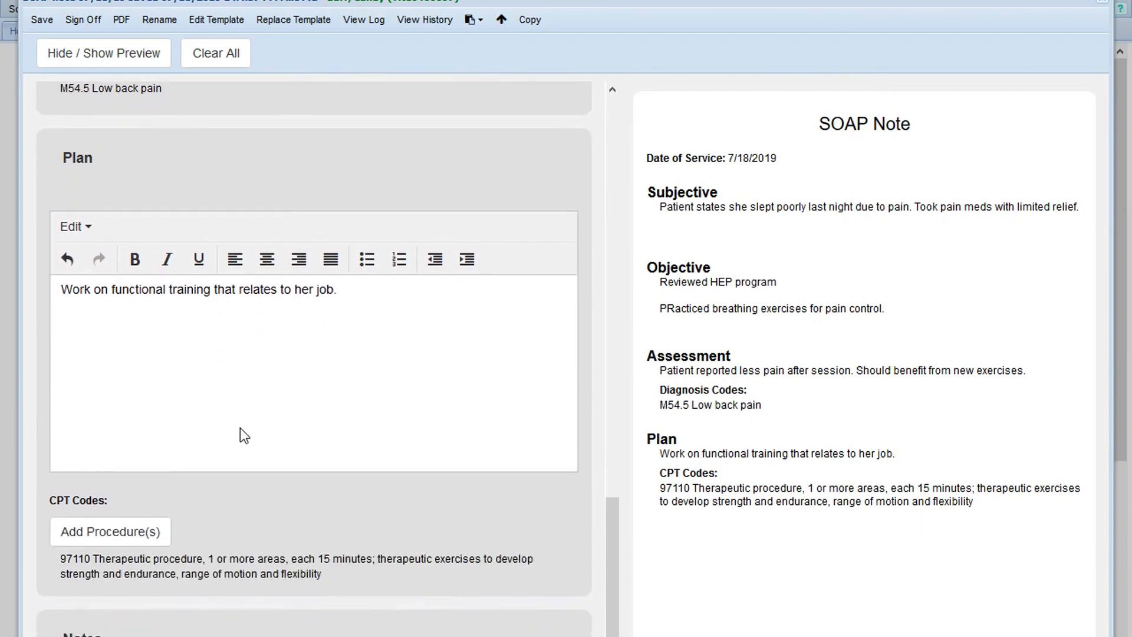
pyautogui.scroll(-4, 161, 507)
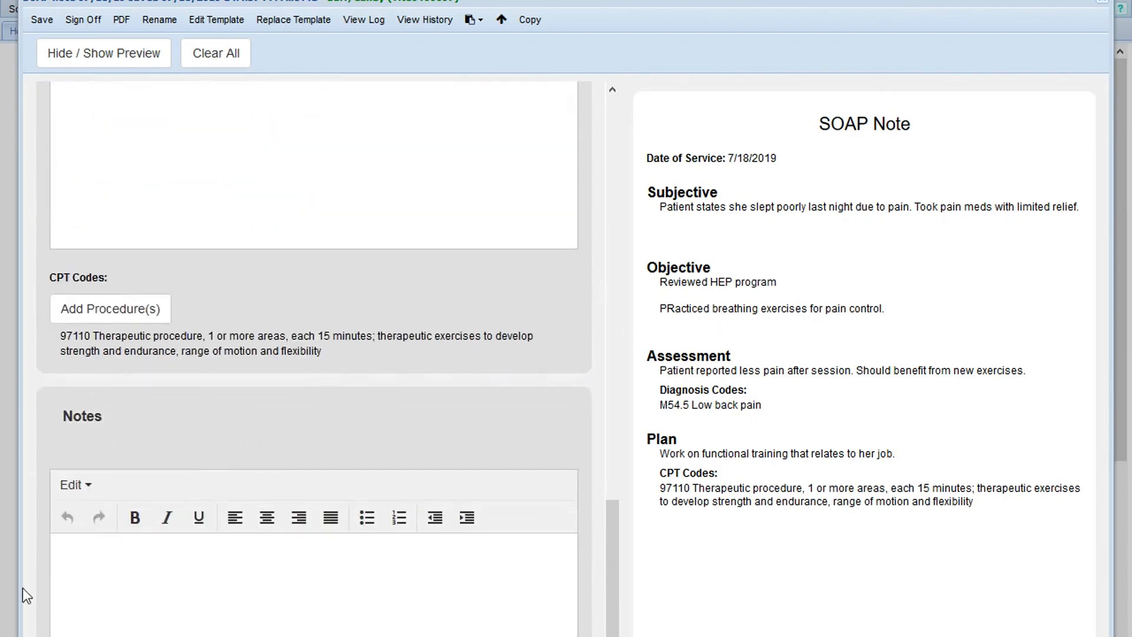
pyautogui.scroll(-2, 146, 613)
pyautogui.scroll(15, 147, 613)
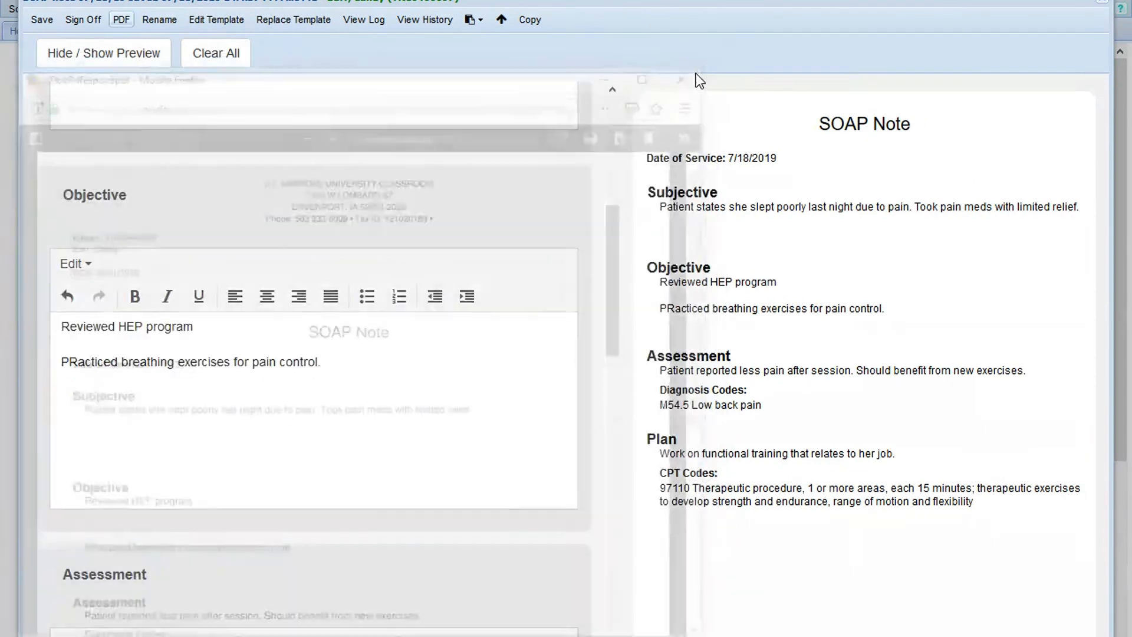
pyautogui.click(52, 21)
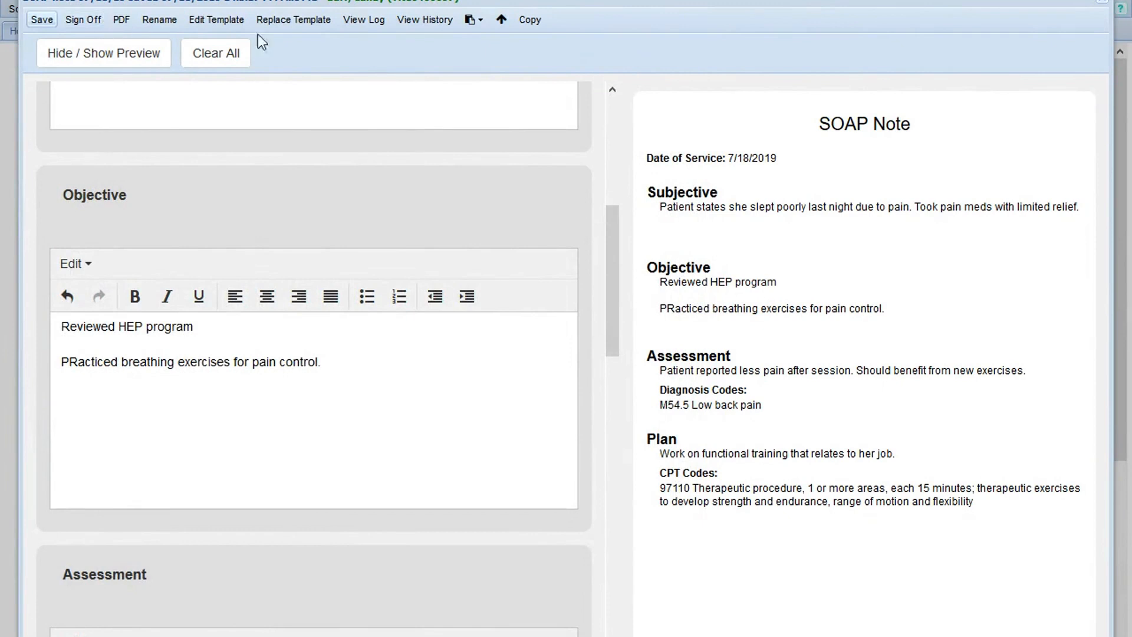
pyautogui.click(83, 22)
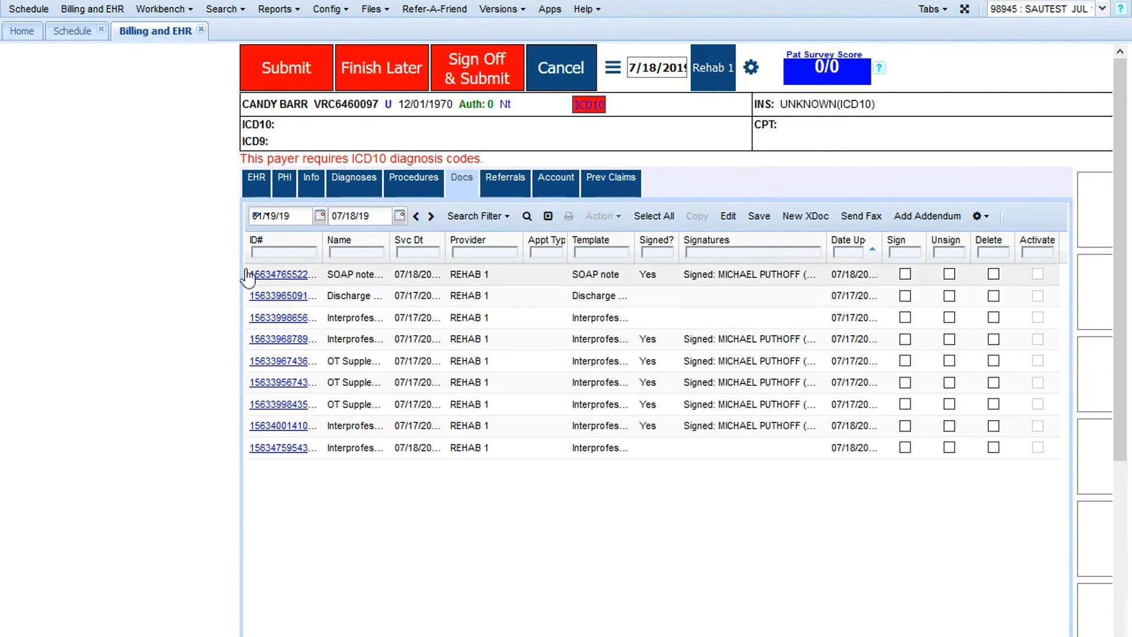
pyautogui.moveTo(228, 273); pyautogui.dragTo(1023, 287)
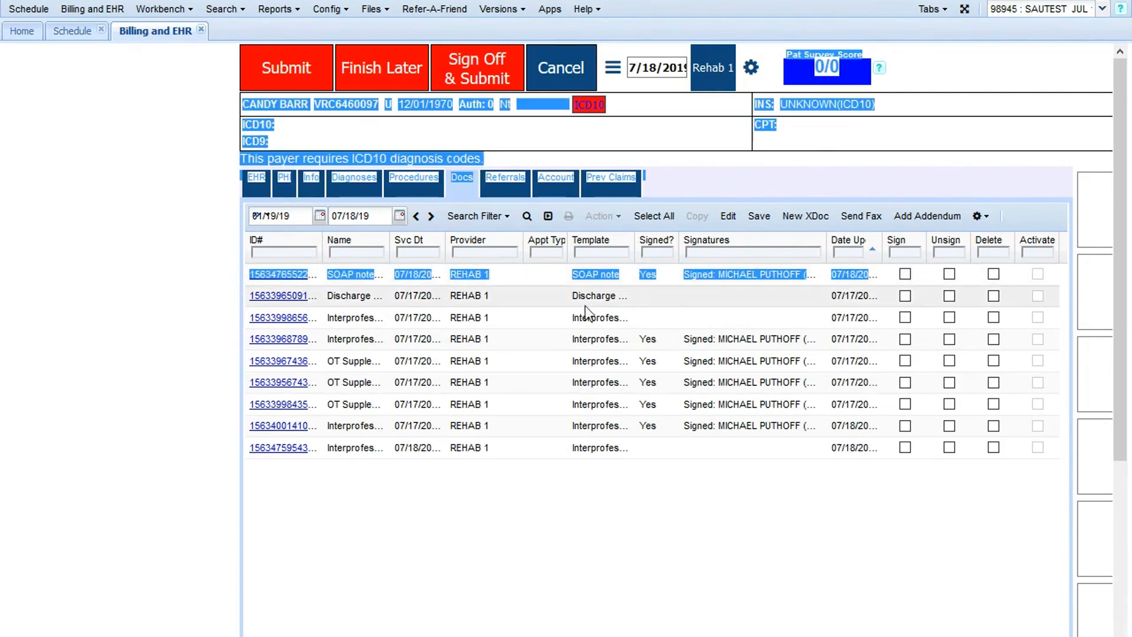
pyautogui.click(162, 459)
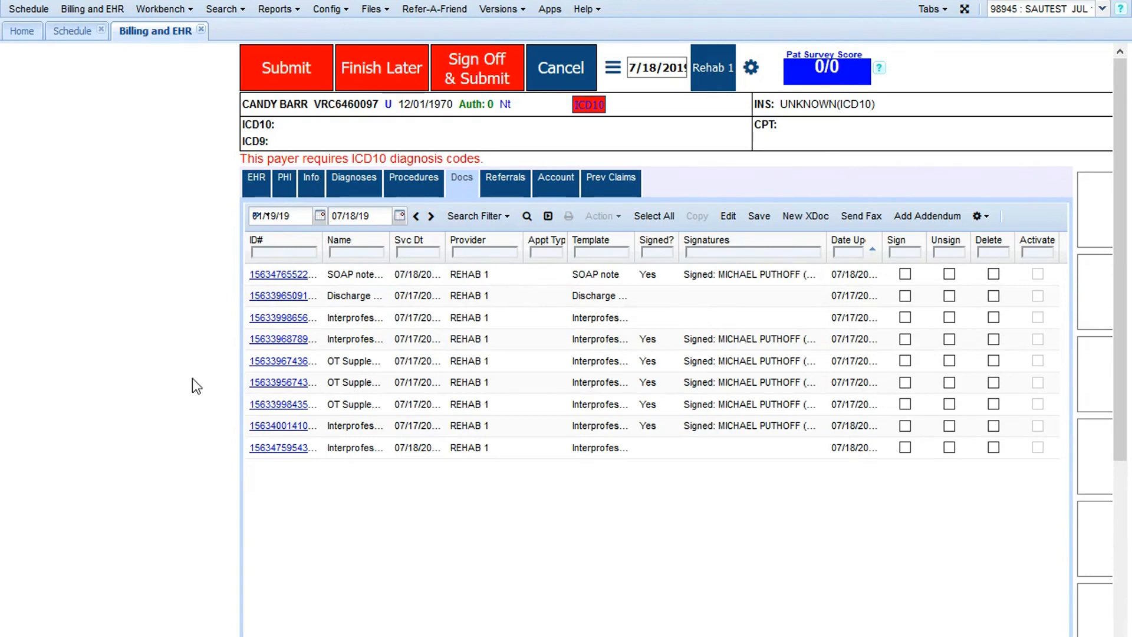